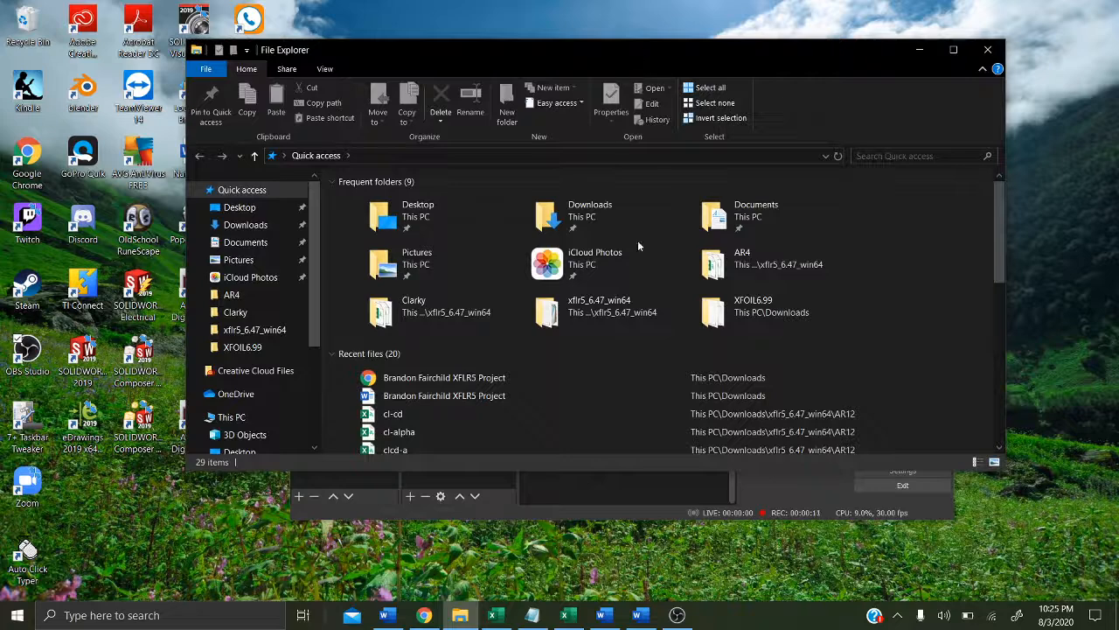
# Step: Open the xflr5_6.47_win64 folder inside Downloads and launch the xflr5 application
pyautogui.scroll(-5, 638, 245)
pyautogui.scroll(5, 638, 246)
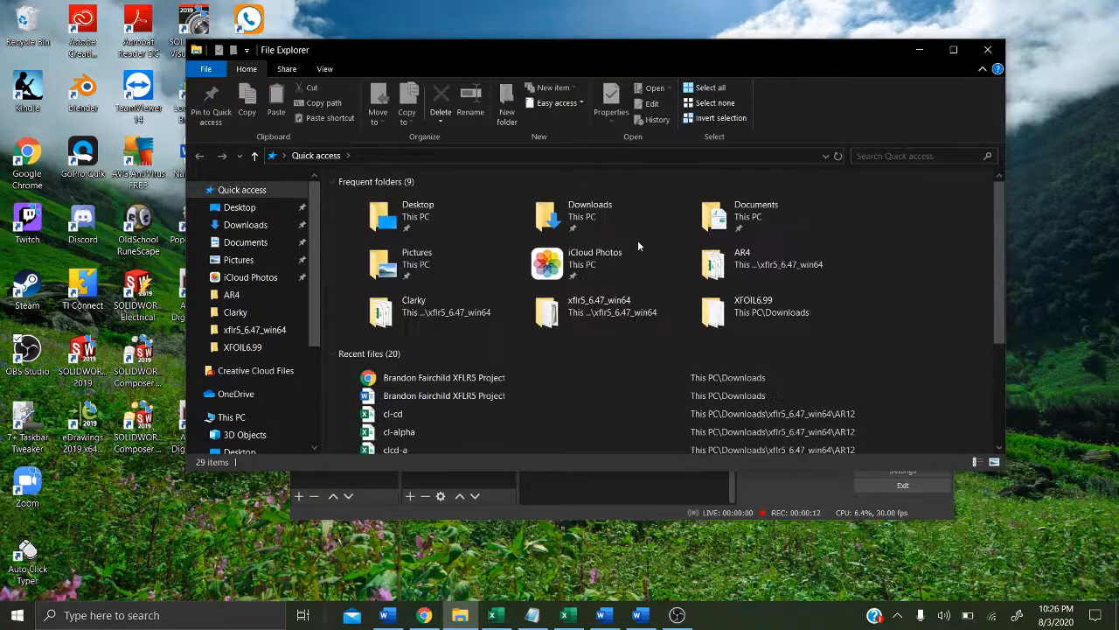
pyautogui.click(230, 226)
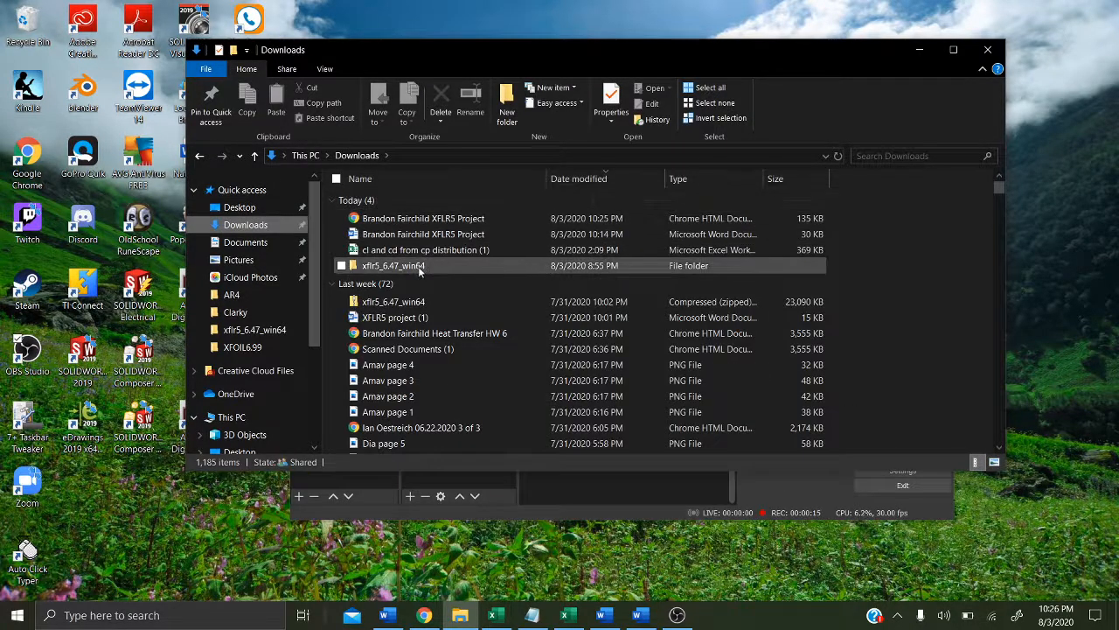
pyautogui.doubleClick(418, 268)
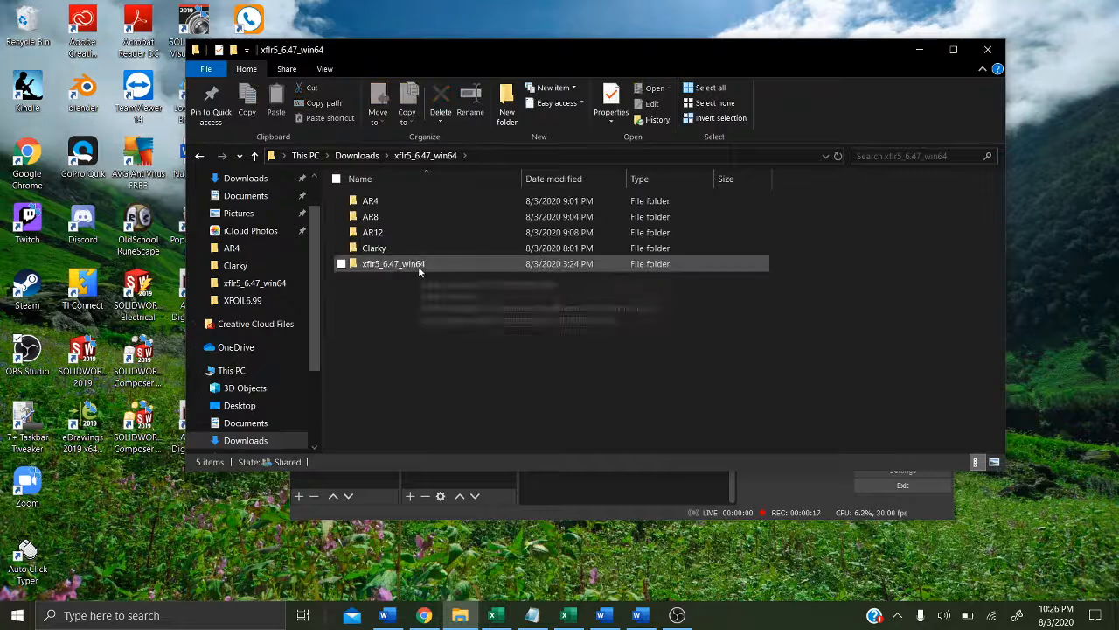
pyautogui.doubleClick(418, 266)
pyautogui.scroll(-3, 418, 266)
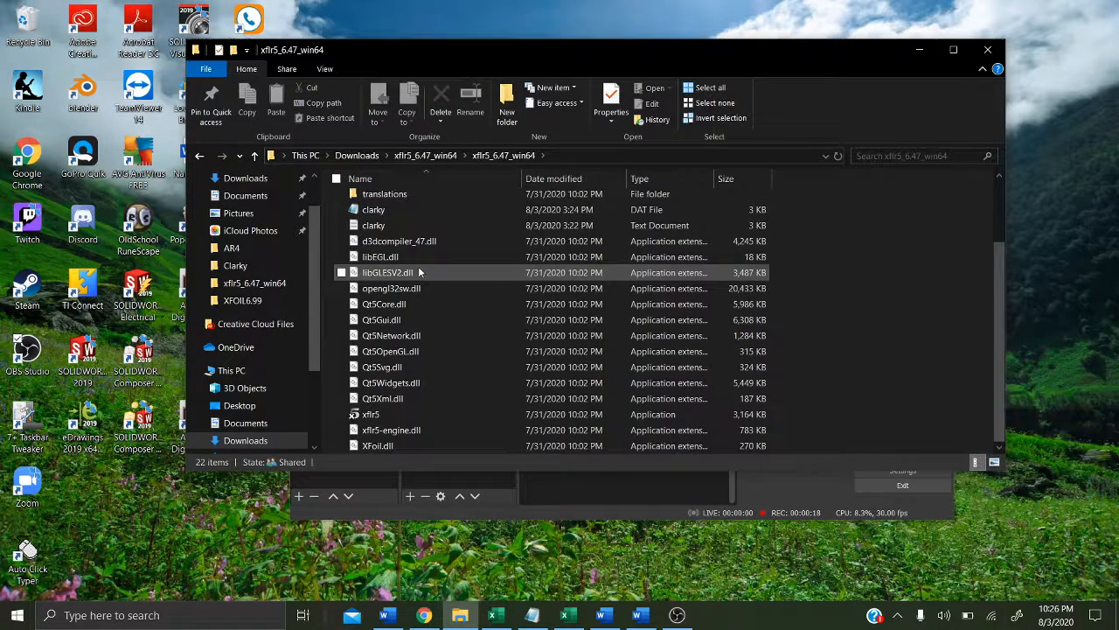
pyautogui.doubleClick(400, 418)
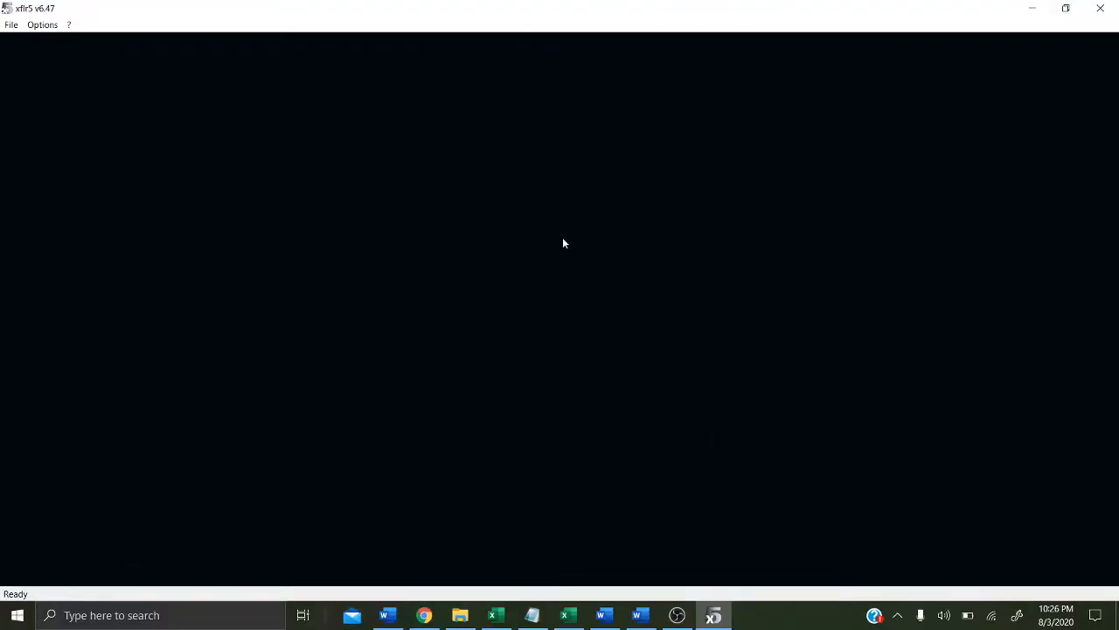
# Step: Switch to XFoil Direct Analysis and open the clarky.dat foil file
pyautogui.click(10, 25)
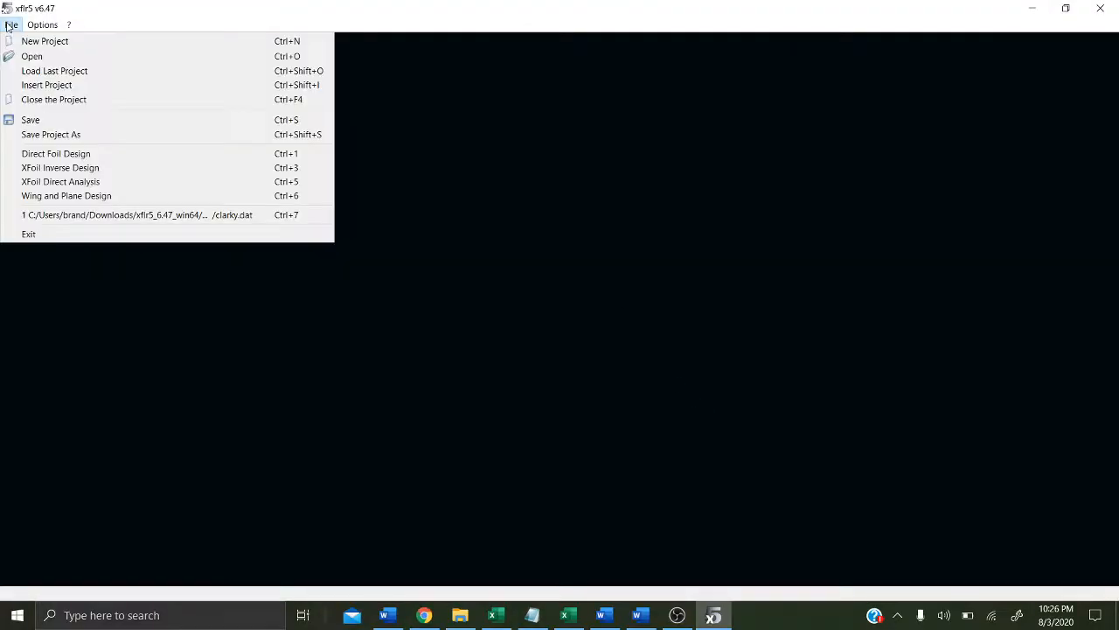
pyautogui.click(138, 186)
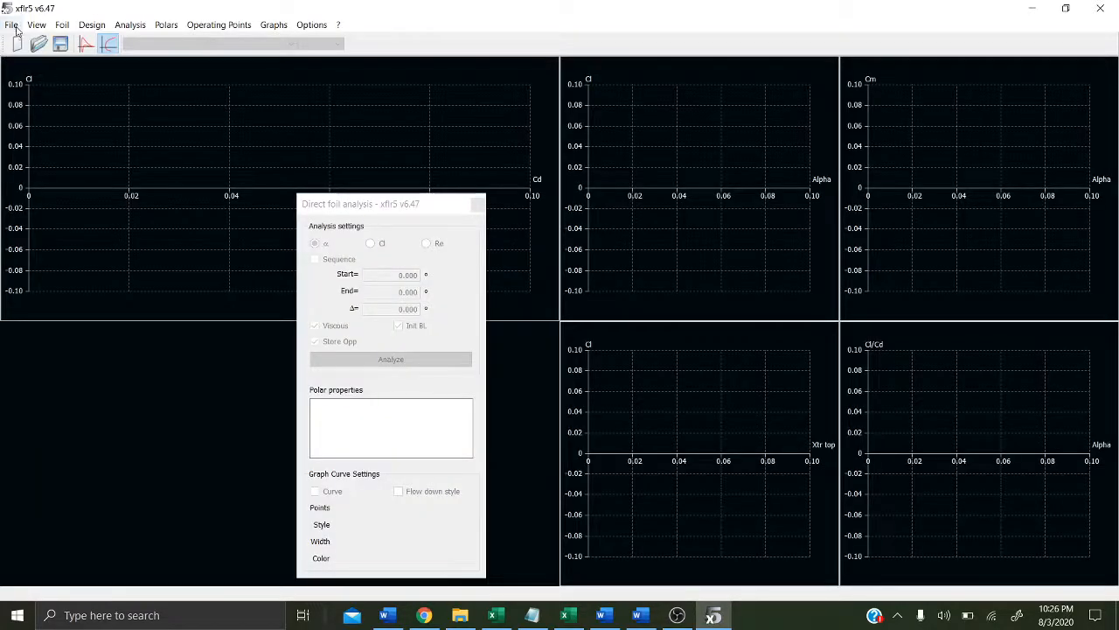
pyautogui.click(11, 25)
pyautogui.click(50, 58)
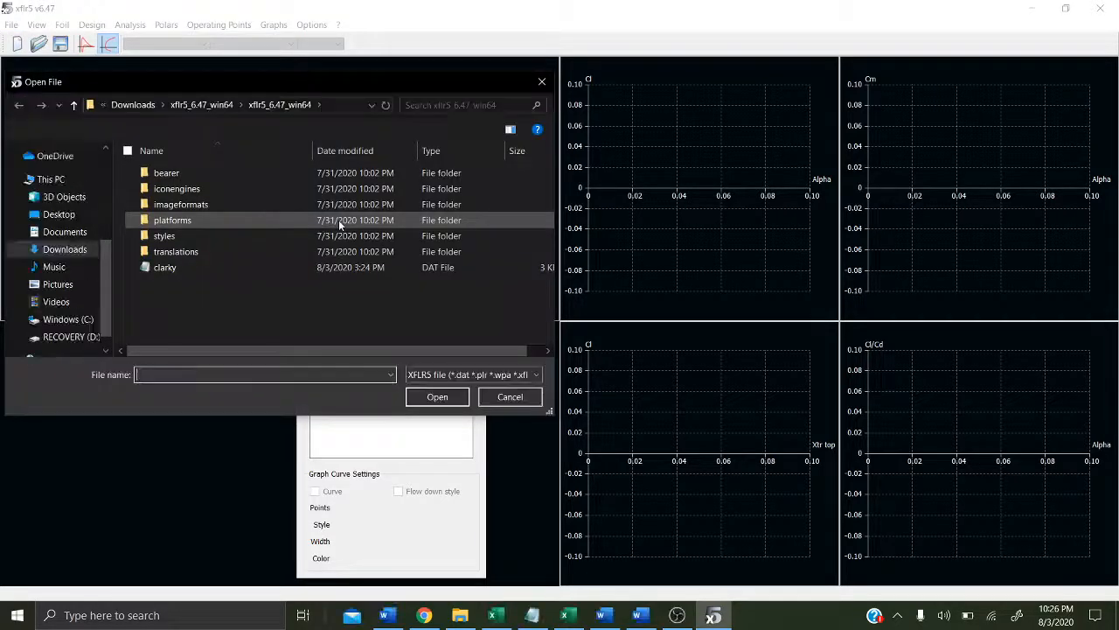
pyautogui.click(310, 267)
pyautogui.doubleClick(309, 267)
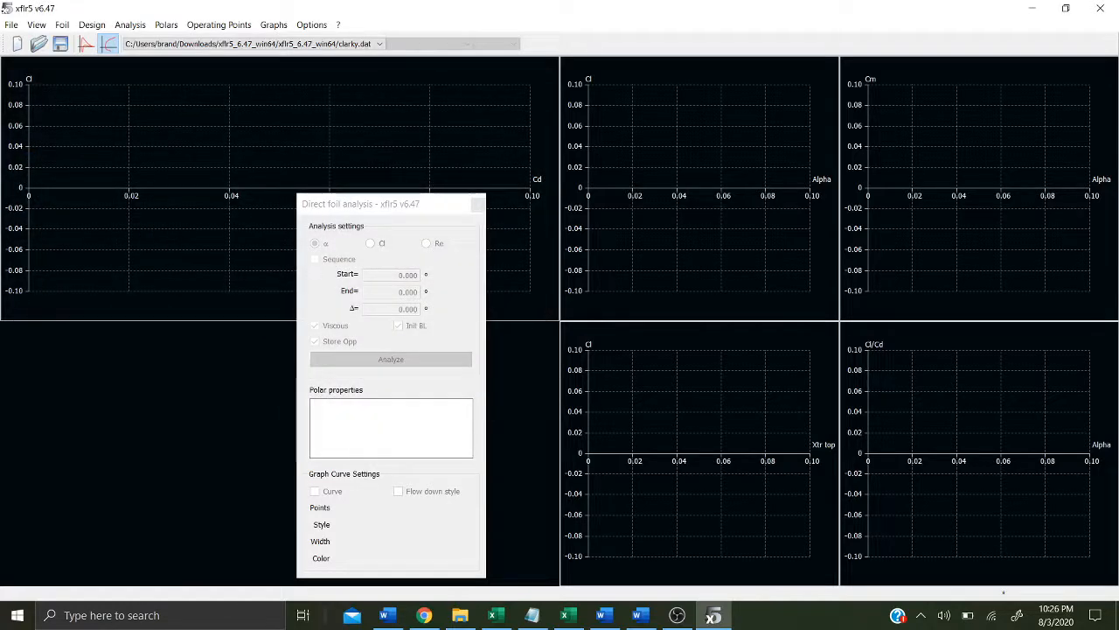
# Step: Switch to Notepad and examine the clarky airfoil coordinate data for the upper and lower surfaces
pyautogui.click(531, 614)
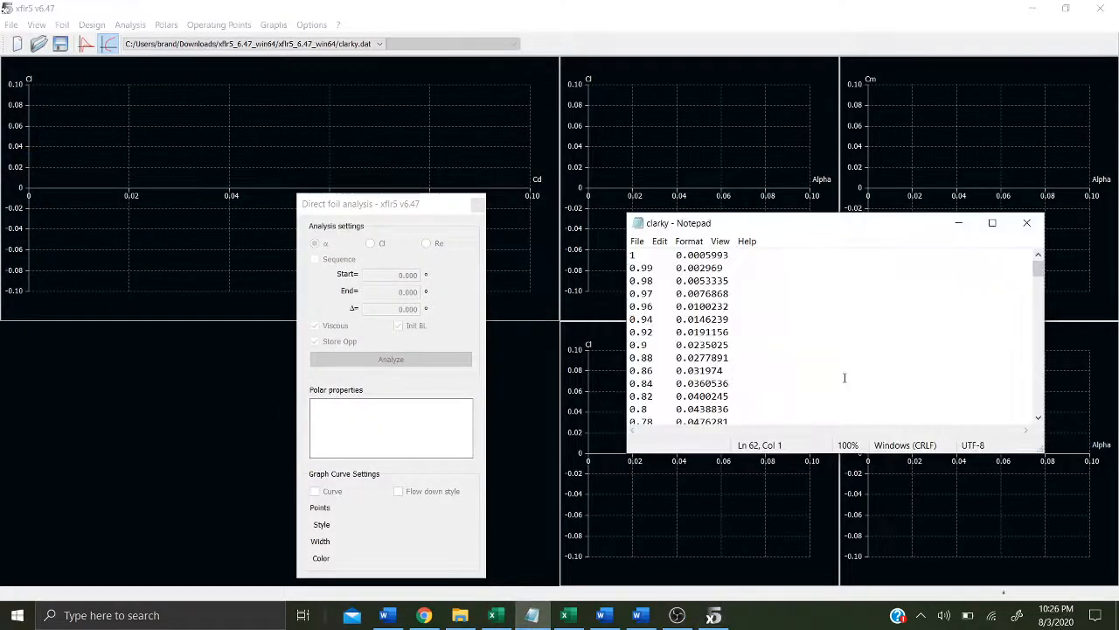
pyautogui.scroll(-10, 844, 376)
pyautogui.scroll(20, 845, 377)
pyautogui.scroll(-13, 653, 253)
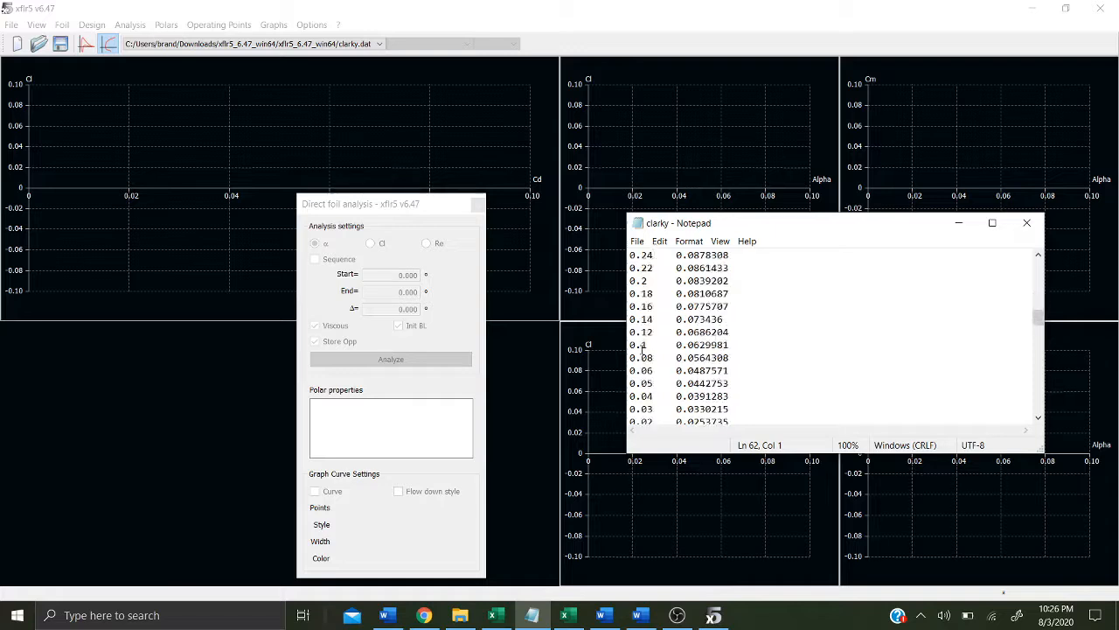
pyautogui.scroll(-8, 641, 348)
pyautogui.scroll(4, 641, 348)
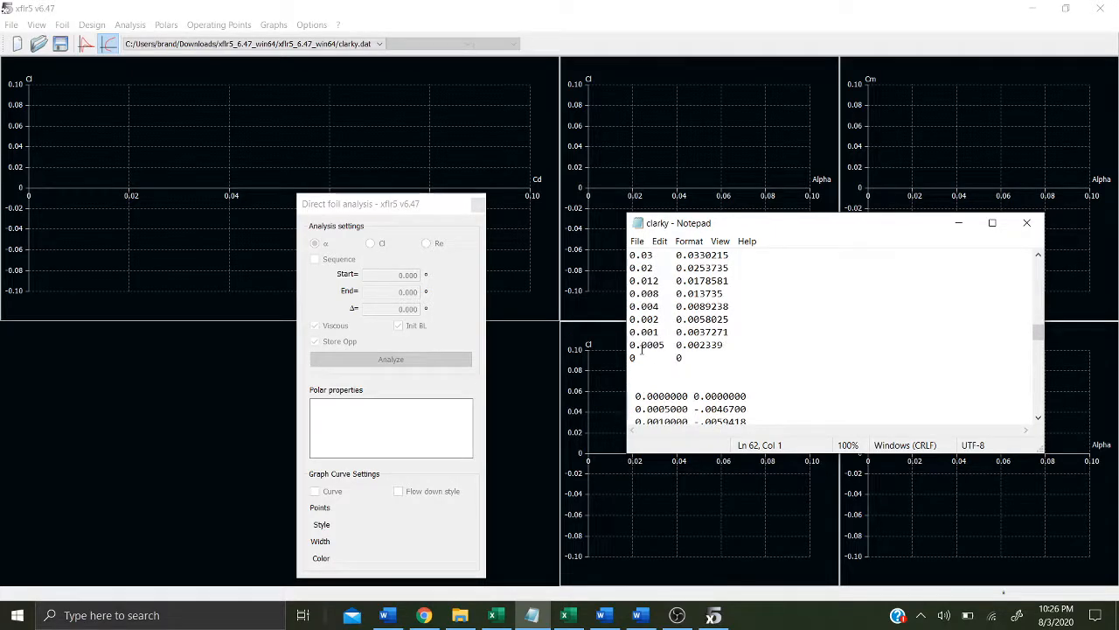
pyautogui.moveTo(677, 357); pyautogui.dragTo(648, 356)
pyautogui.scroll(-7, 649, 355)
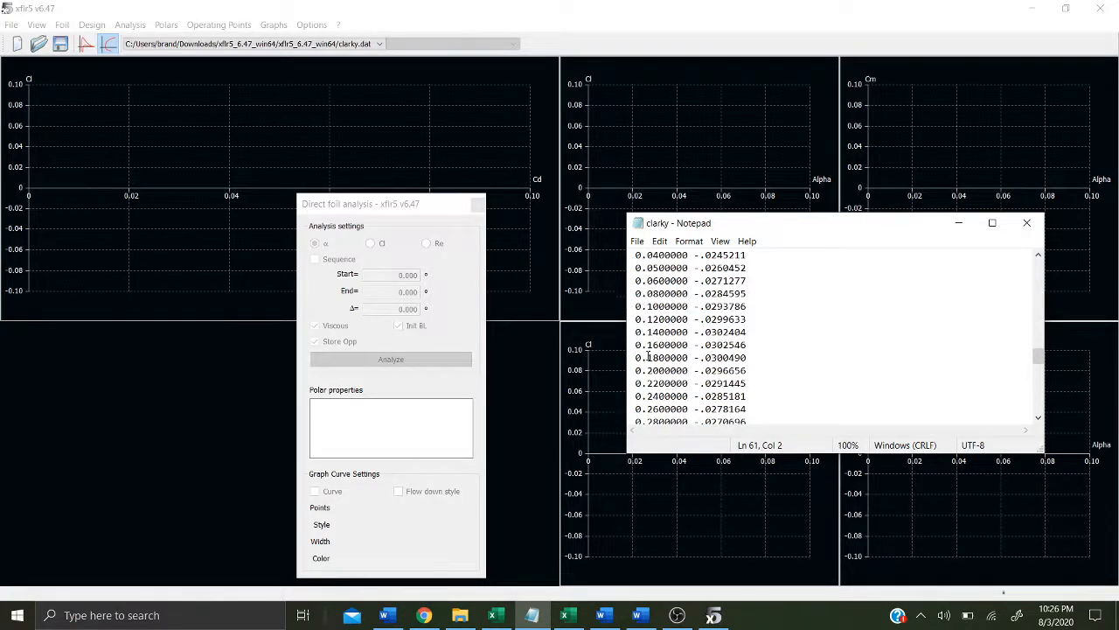
pyautogui.scroll(6, 648, 356)
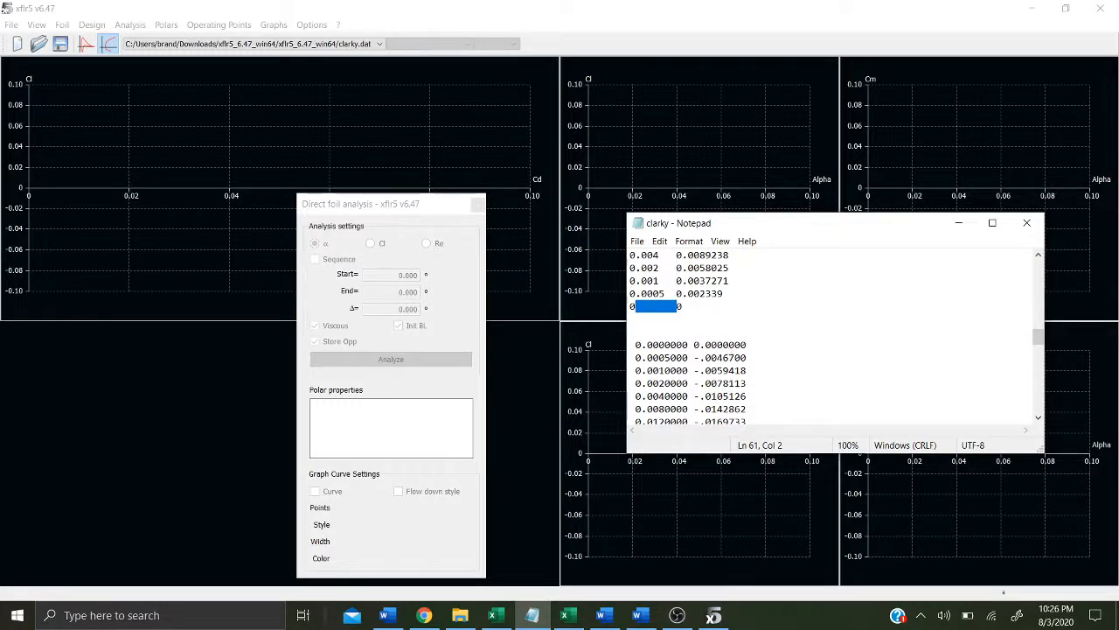
pyautogui.scroll(-18, 702, 347)
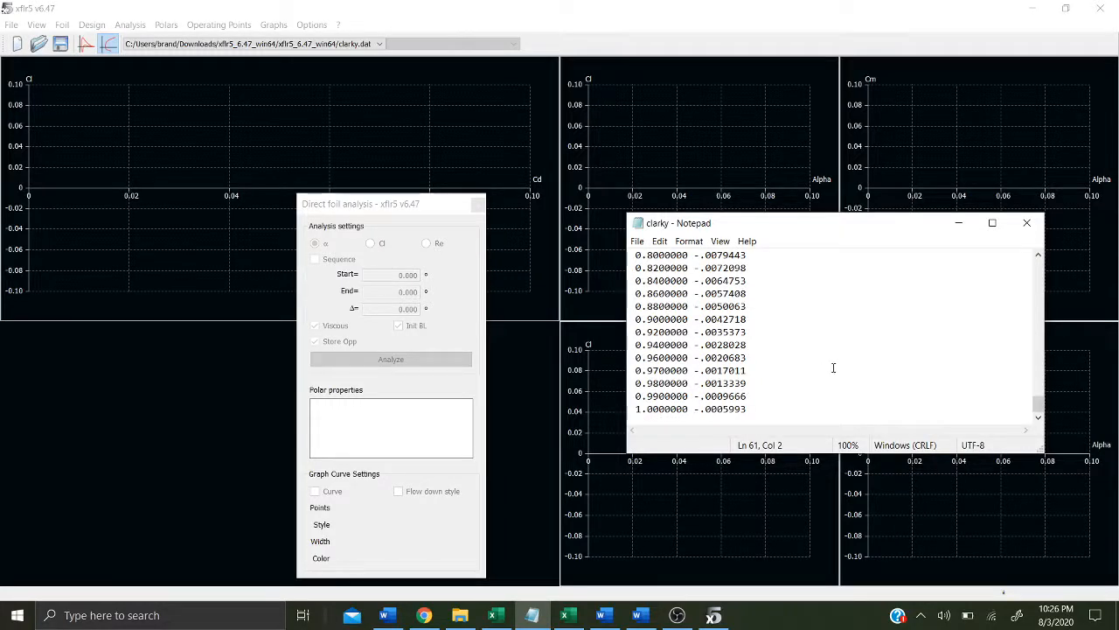
pyautogui.scroll(20, 833, 367)
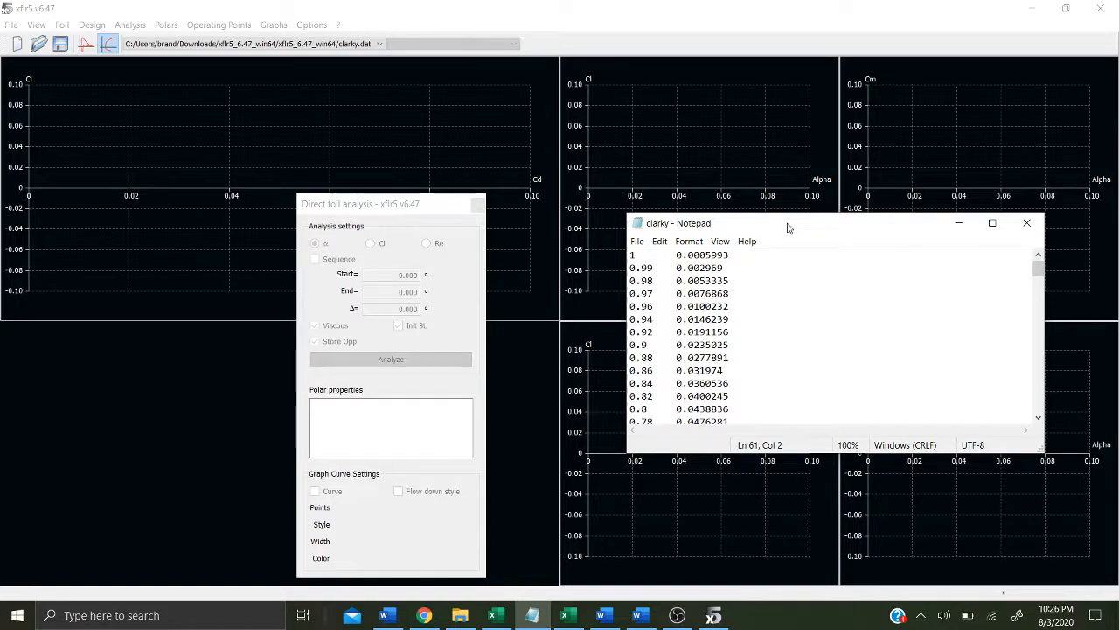
# Step: Return to xflr5 and reopen the clarky.dat foil file
pyautogui.click(232, 293)
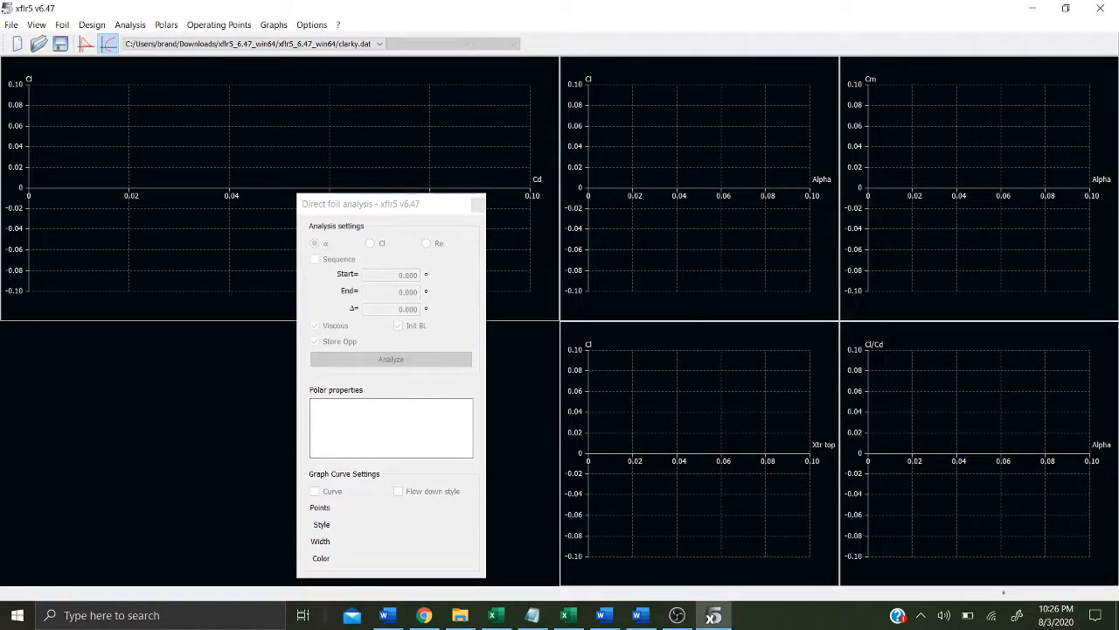
pyautogui.click(15, 41)
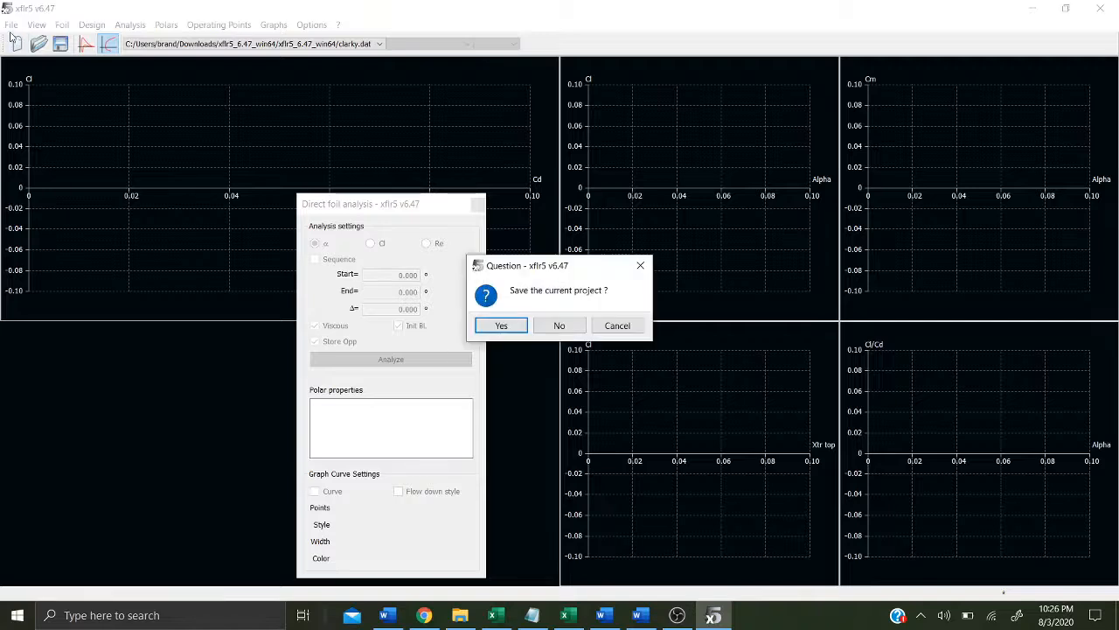
pyautogui.click(642, 265)
pyautogui.rightClick(280, 188)
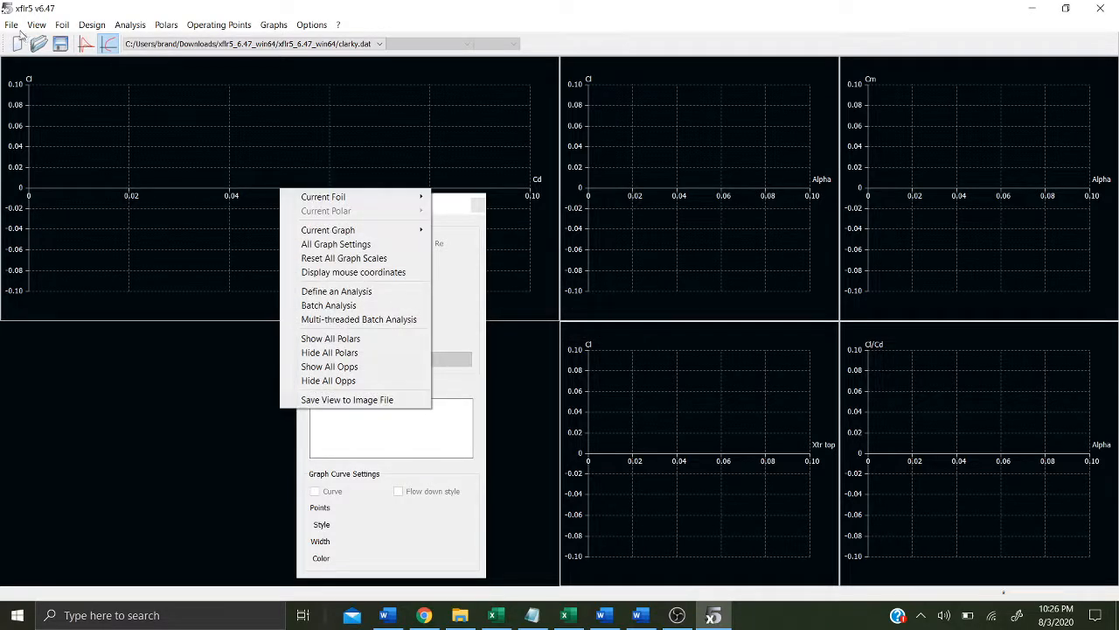
pyautogui.click(11, 25)
pyautogui.click(11, 26)
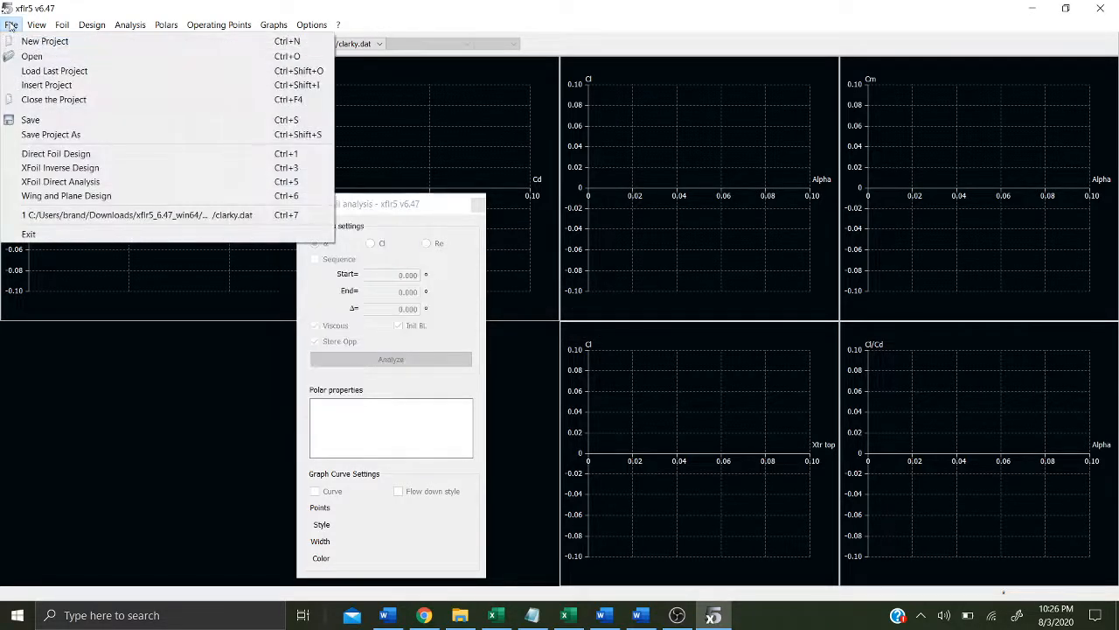
pyautogui.click(35, 56)
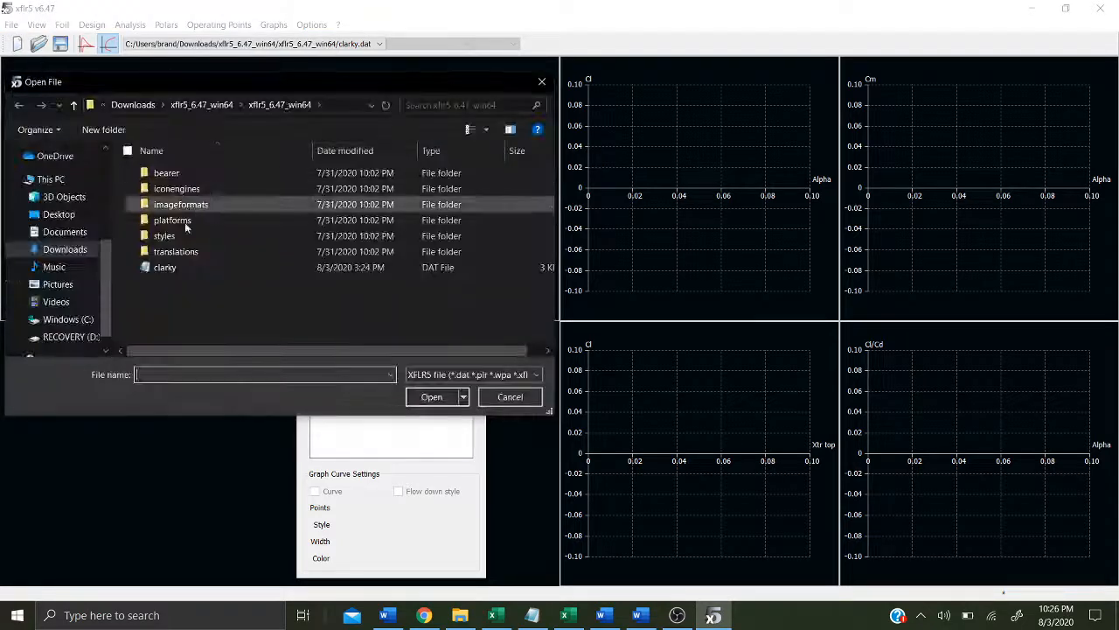
pyautogui.doubleClick(162, 267)
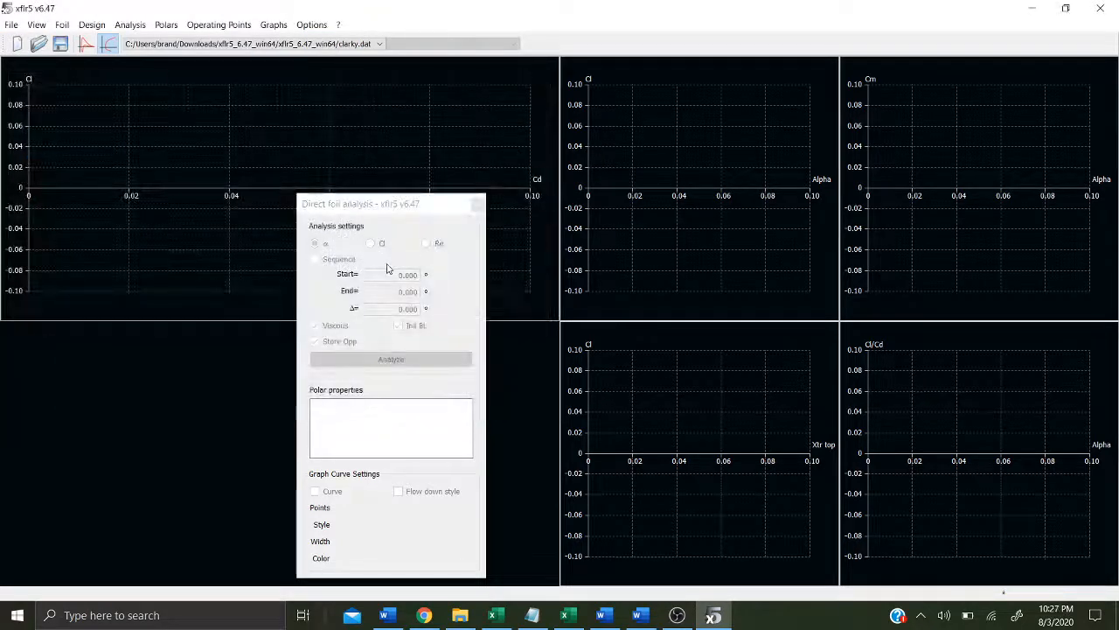
# Step: Define a new analysis with the Reynolds number set to 1,000,000
pyautogui.click(94, 26)
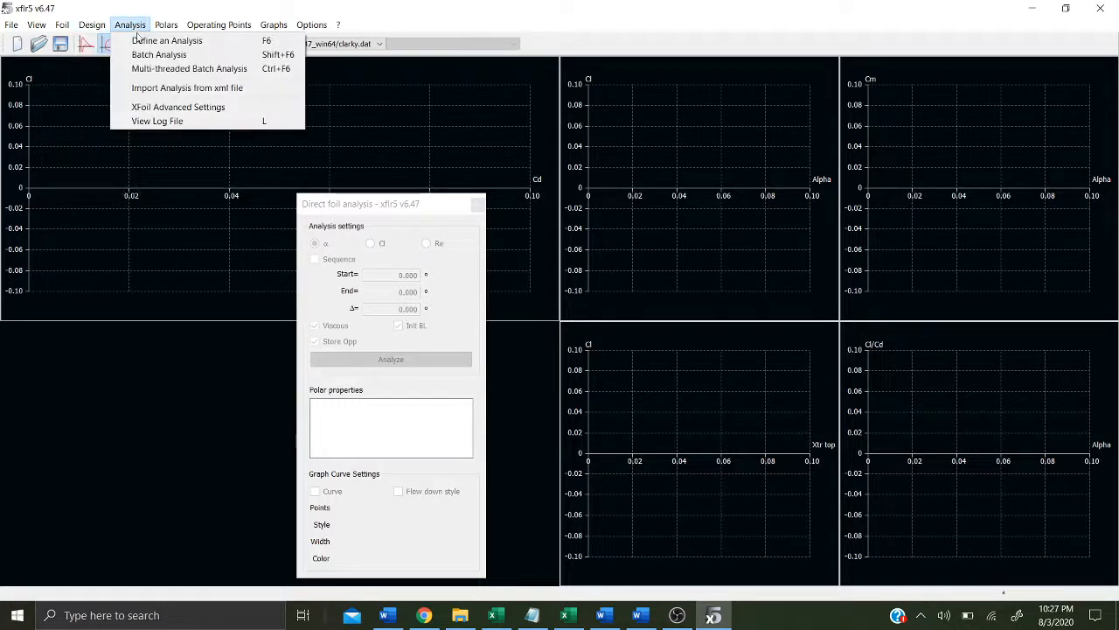
pyautogui.click(138, 39)
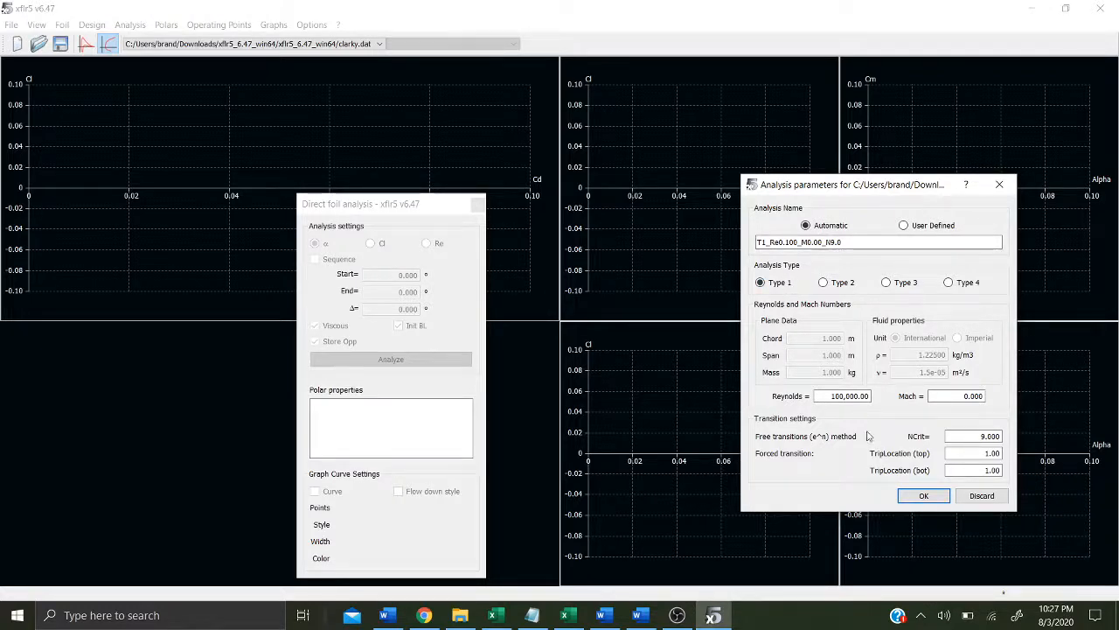
pyautogui.click(836, 398)
pyautogui.write('0')
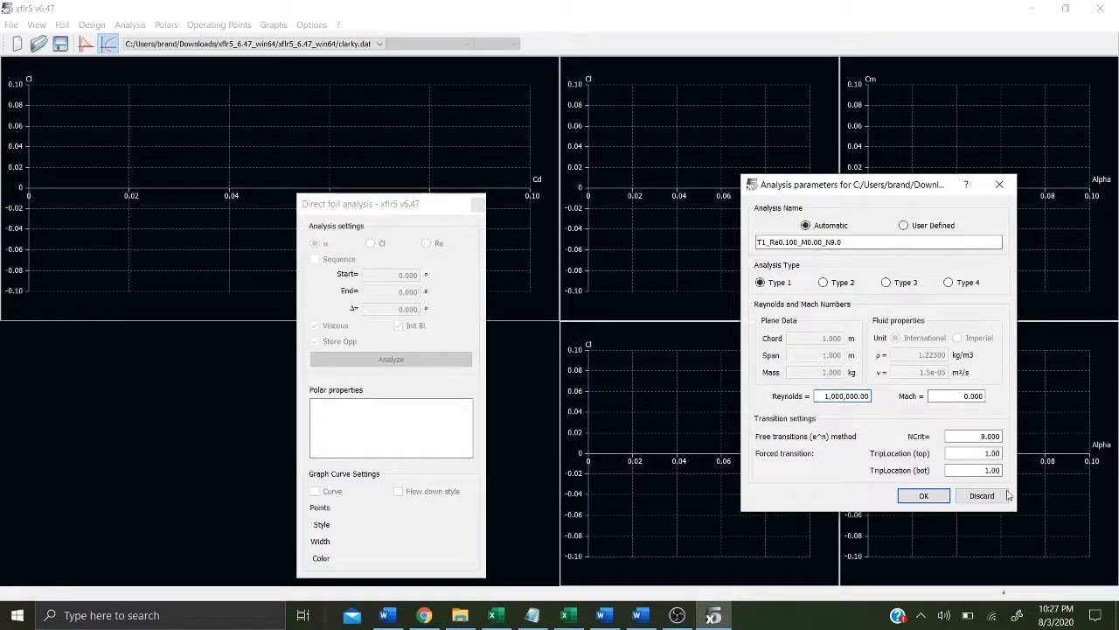
pyautogui.click(920, 495)
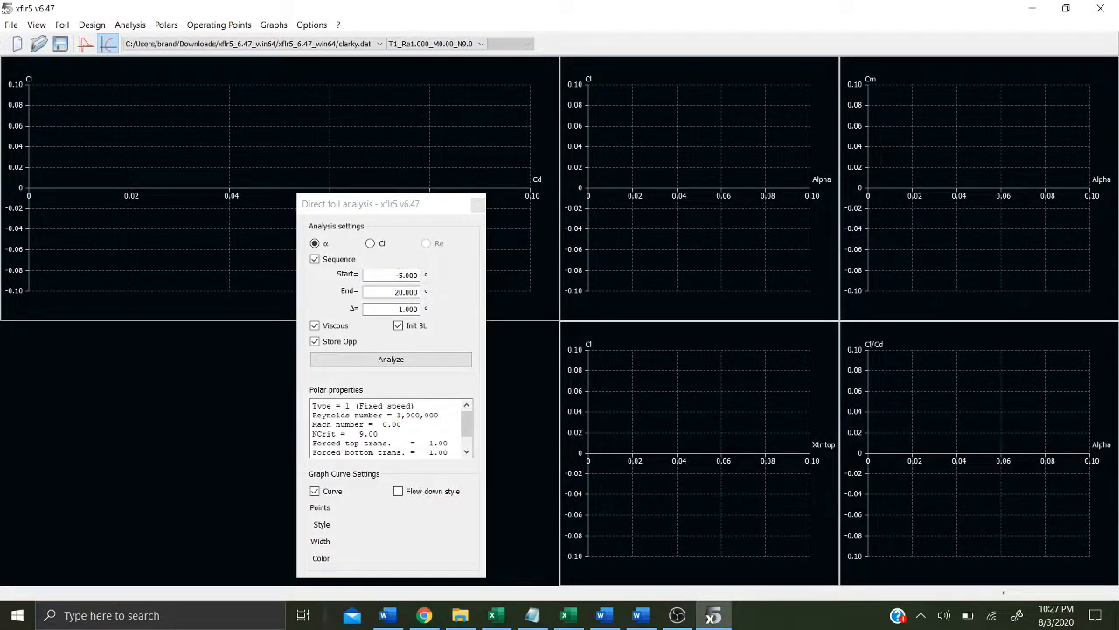
# Step: Dock the analysis panel and run the alpha sequence from -5 to 20 degrees in 1 degree steps
pyautogui.moveTo(421, 207); pyautogui.dragTo(2, 144)
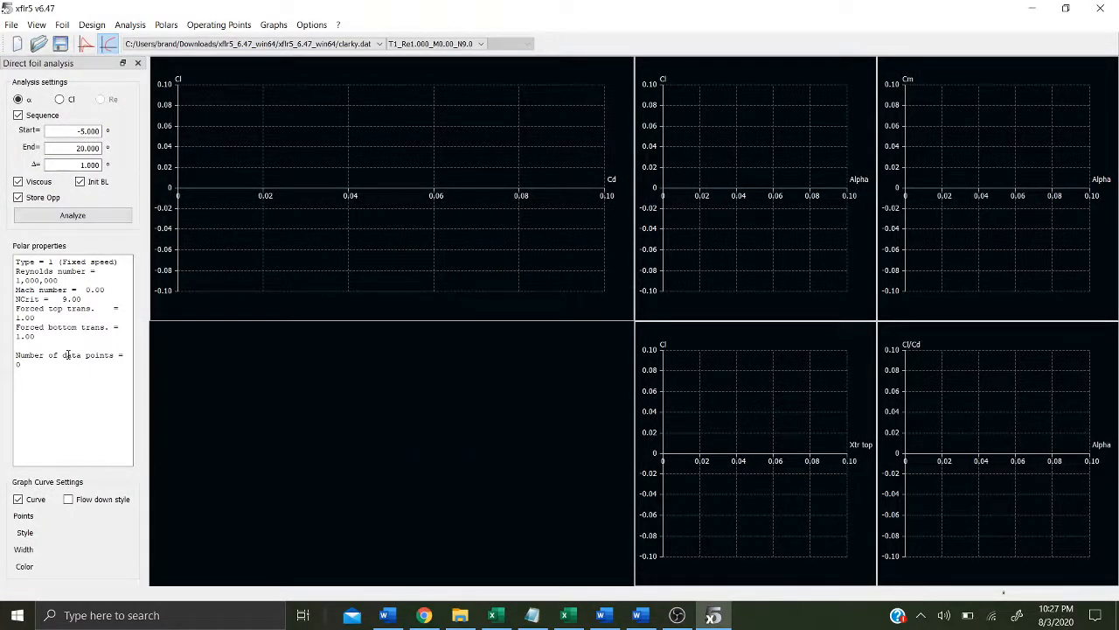
pyautogui.click(18, 116)
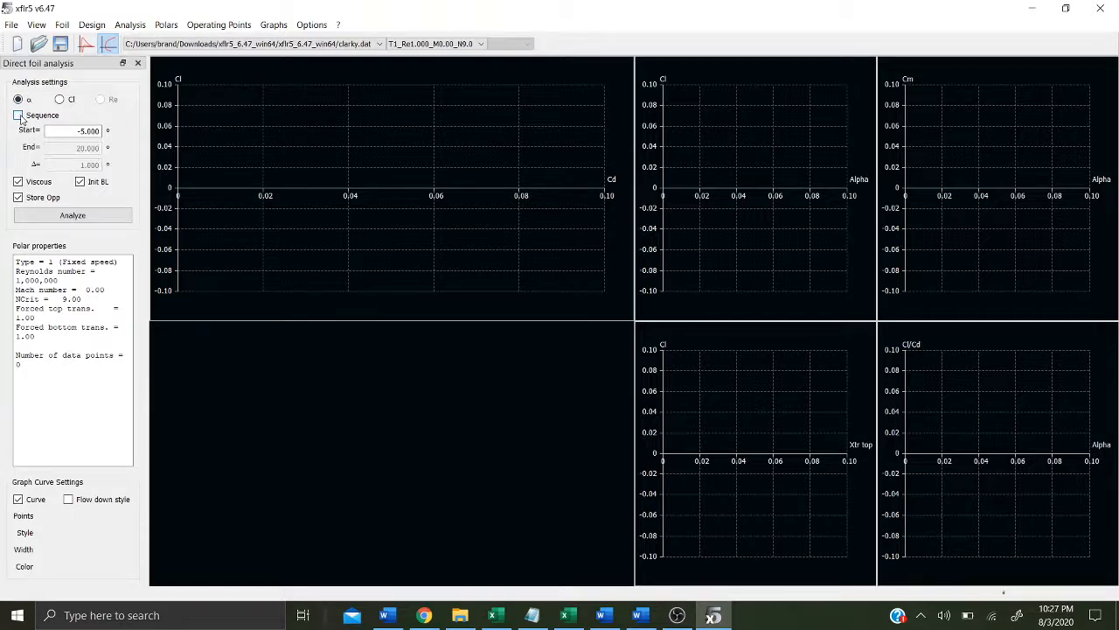
pyautogui.click(19, 115)
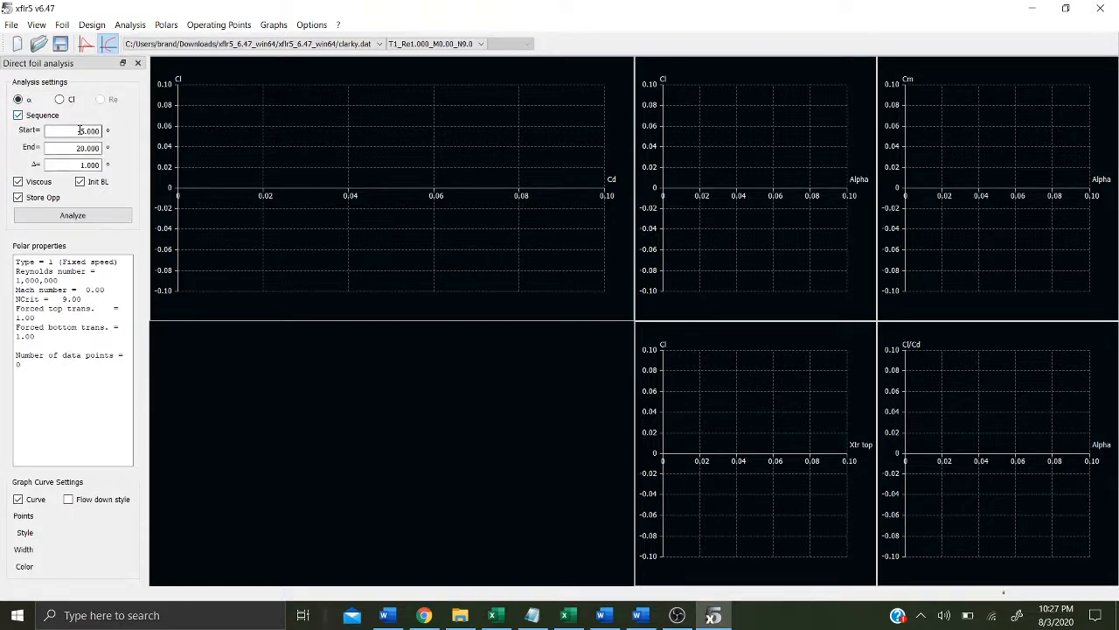
pyautogui.moveTo(97, 131)
pyautogui.mouseDown()
pyautogui.moveTo(110, 134)
pyautogui.moveTo(93, 148)
pyautogui.mouseUp()
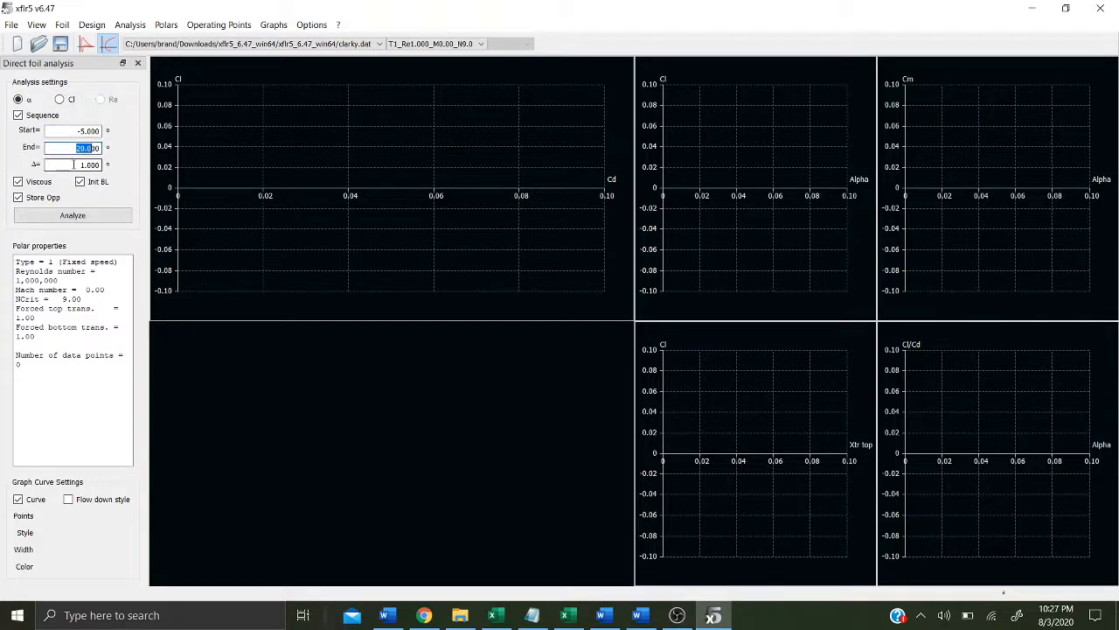
pyautogui.click(111, 221)
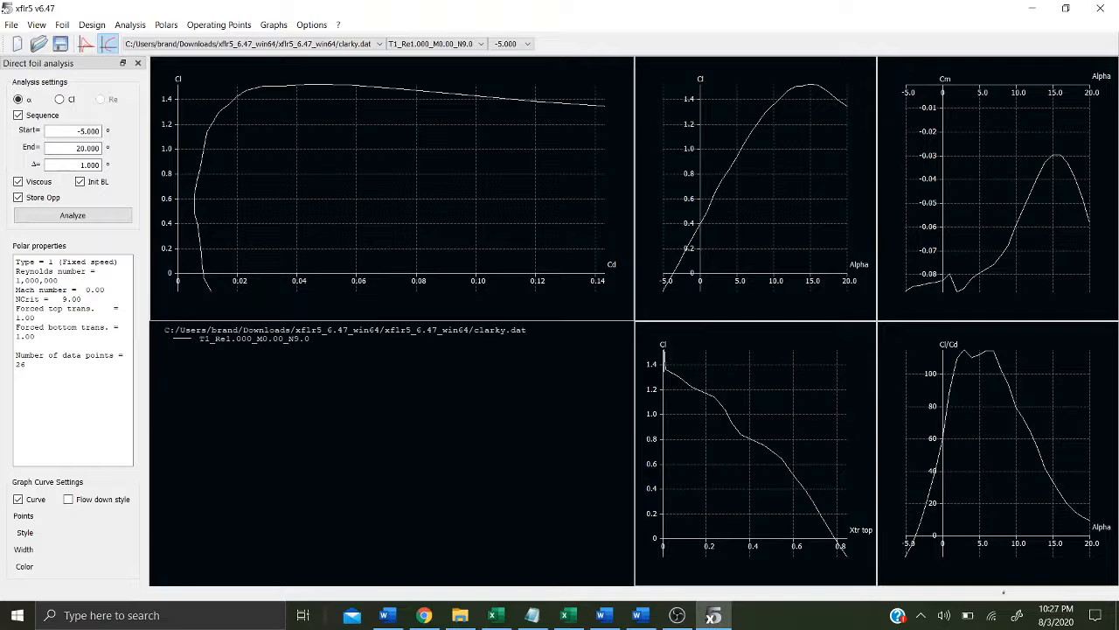
# Step: Open the polar graph's context menu and examine the Current Graph options, including Export Graph
pyautogui.rightClick(453, 213)
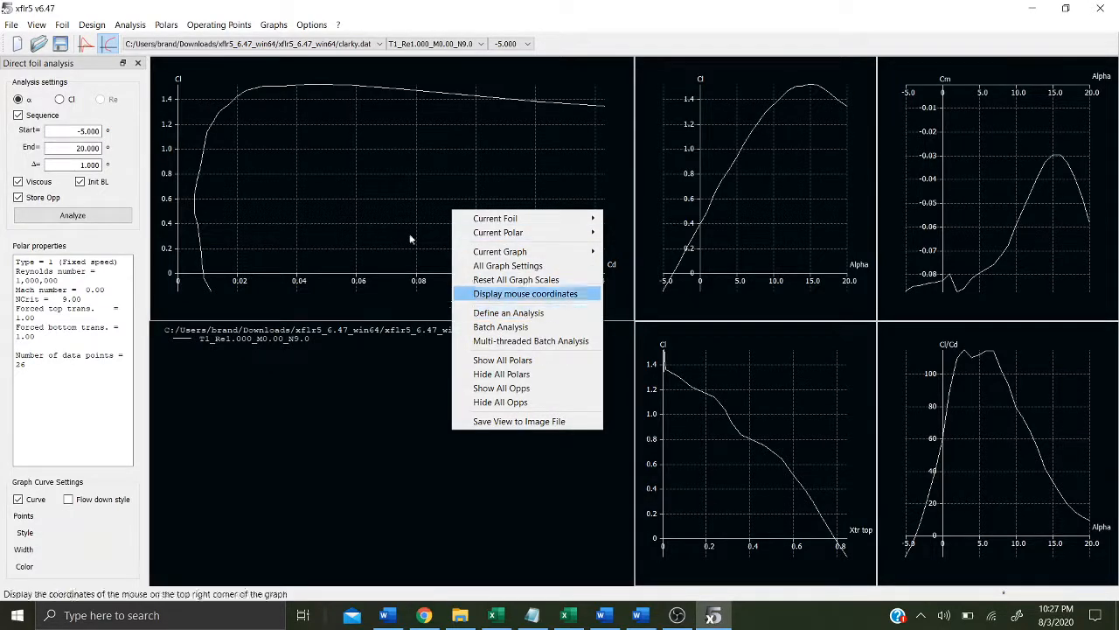
pyautogui.moveTo(501, 253)
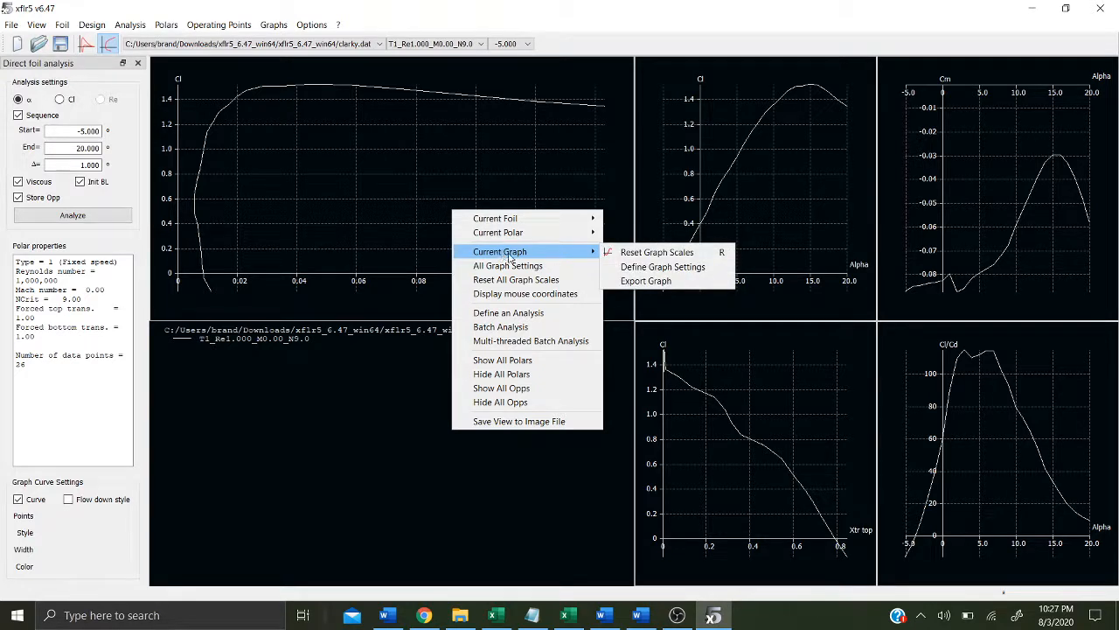
pyautogui.click(412, 379)
pyautogui.rightClick(293, 187)
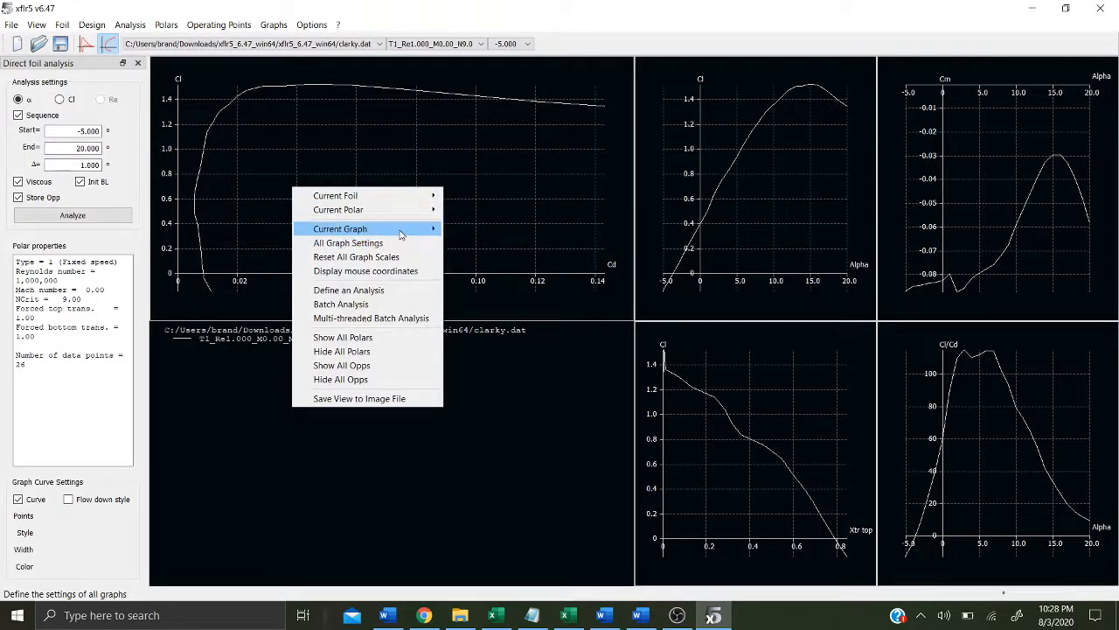
pyautogui.moveTo(401, 234)
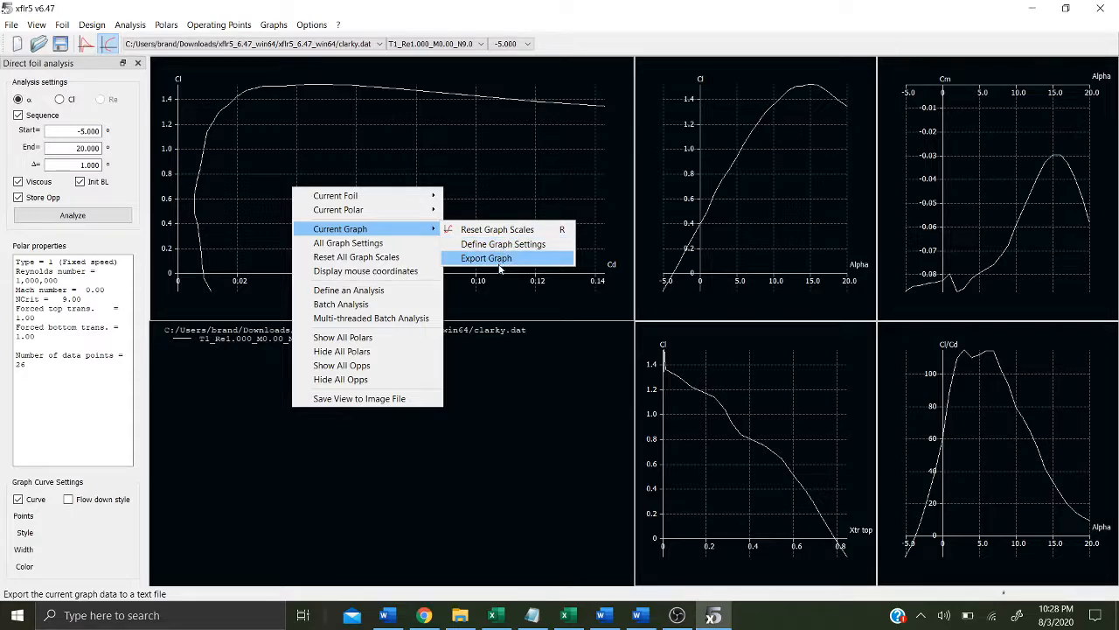
# Step: Switch to Excel and review the cl-a workbook's Clark Y alpha, cl, cl/cd and Cd data columns
pyautogui.click(496, 617)
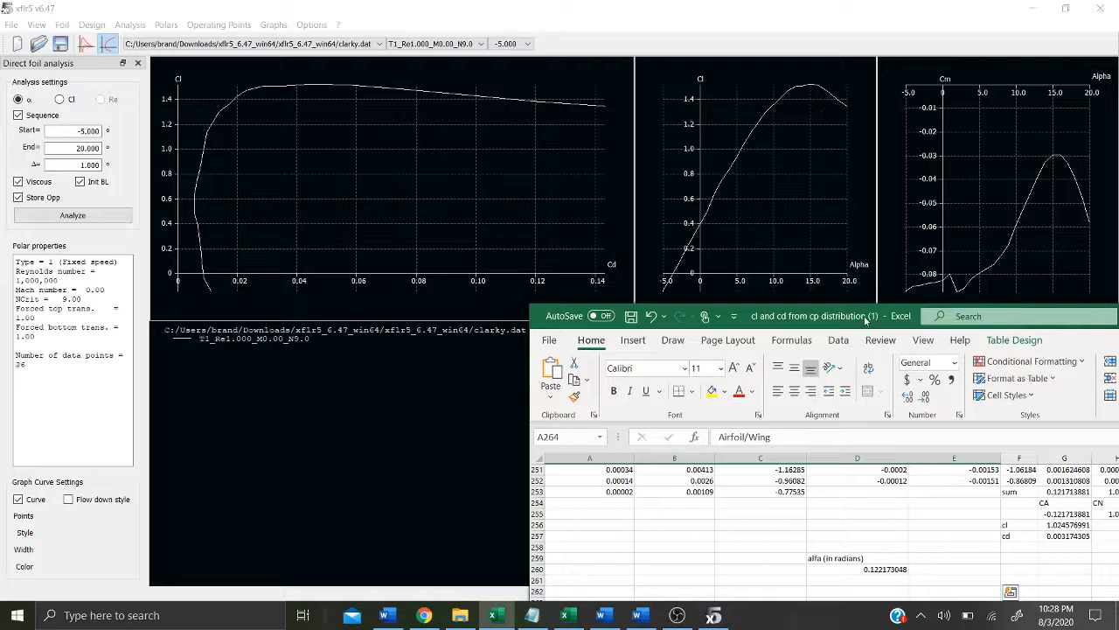
pyautogui.doubleClick(866, 320)
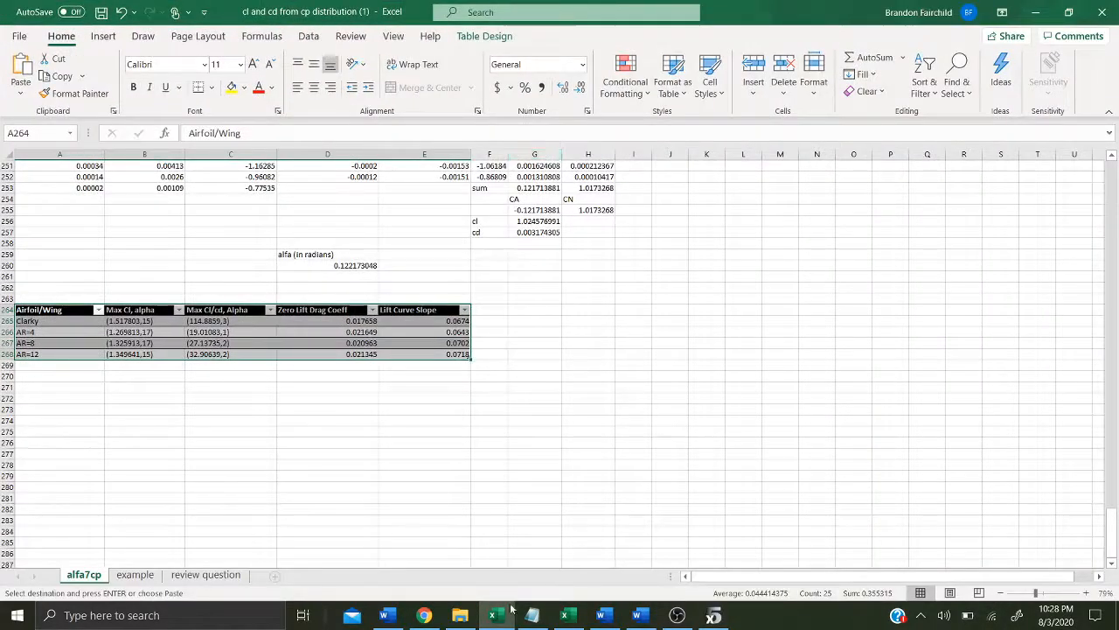
pyautogui.click(509, 612)
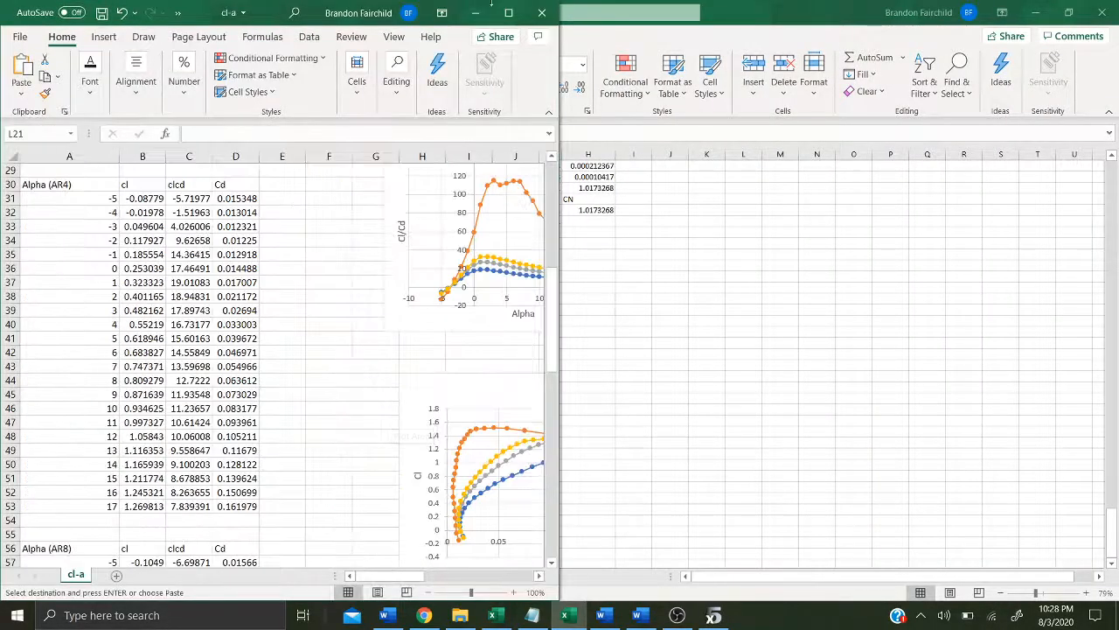
pyautogui.click(508, 12)
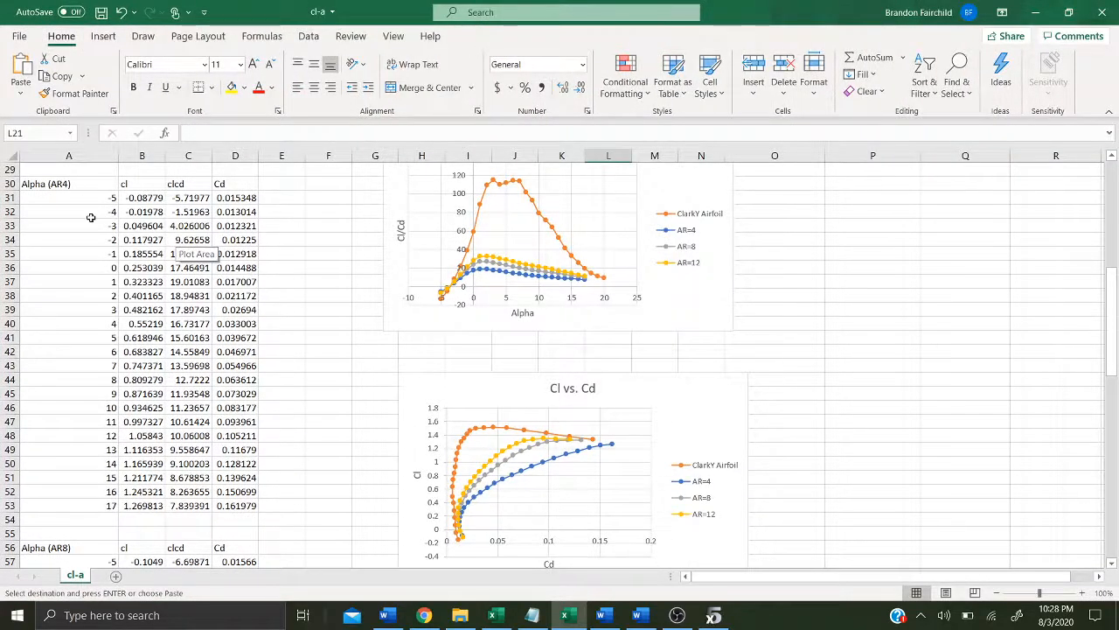
pyautogui.scroll(10, 90, 217)
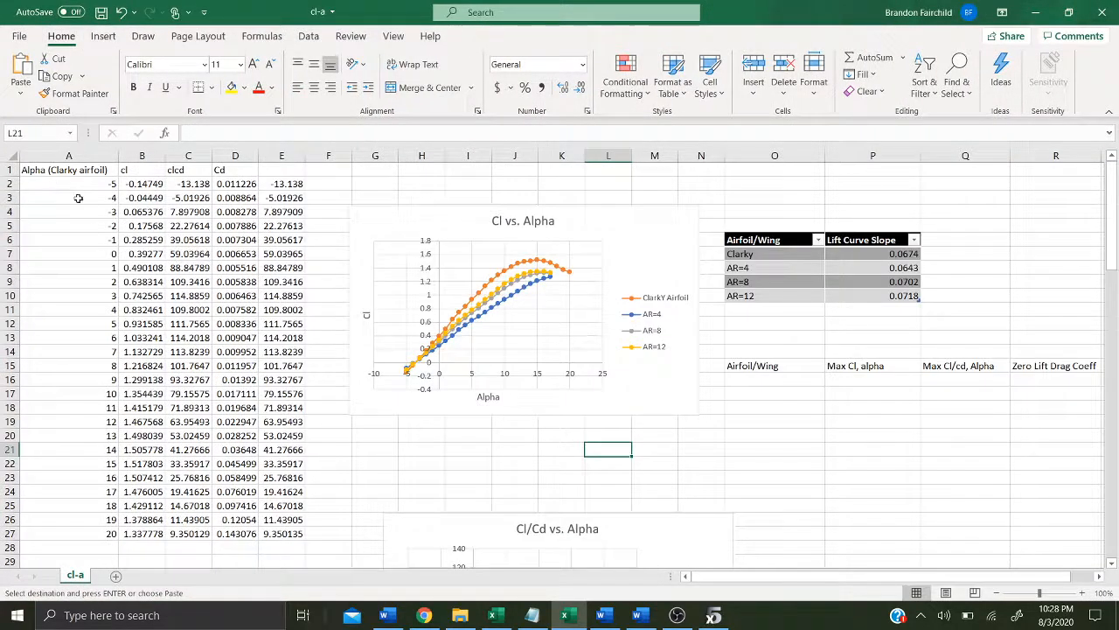
pyautogui.click(29, 170)
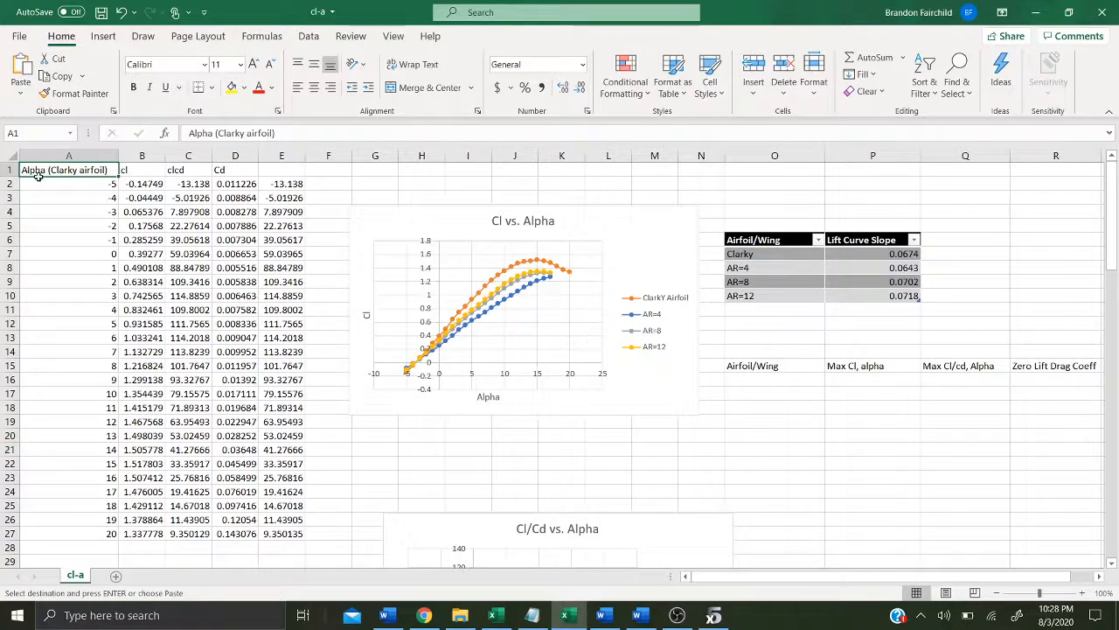
pyautogui.moveTo(28, 169); pyautogui.dragTo(249, 533)
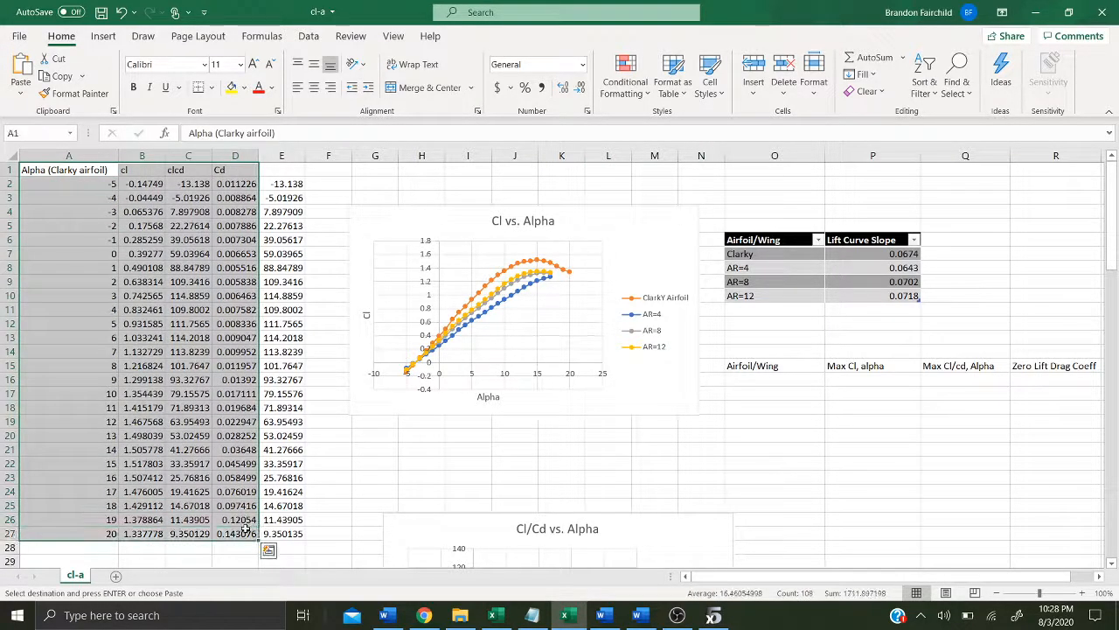
pyautogui.click(443, 463)
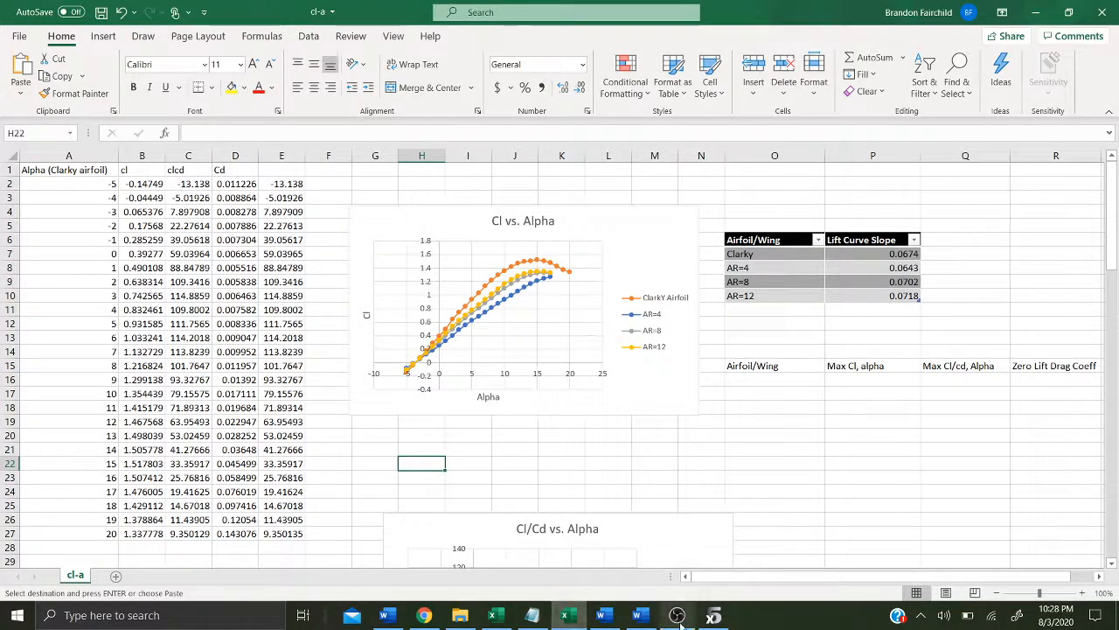
# Step: Return to xflr5 and run a batch analysis for Reynolds 100,000 to 500,000 in 10,000 steps, alpha -5 to 20
pyautogui.click(715, 615)
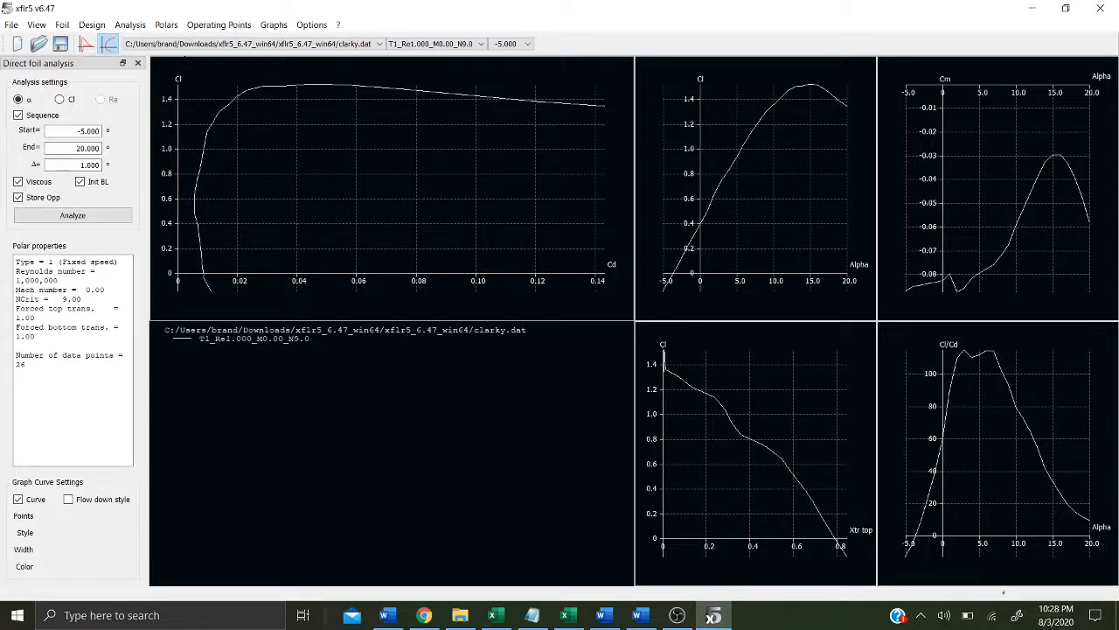
pyautogui.click(123, 28)
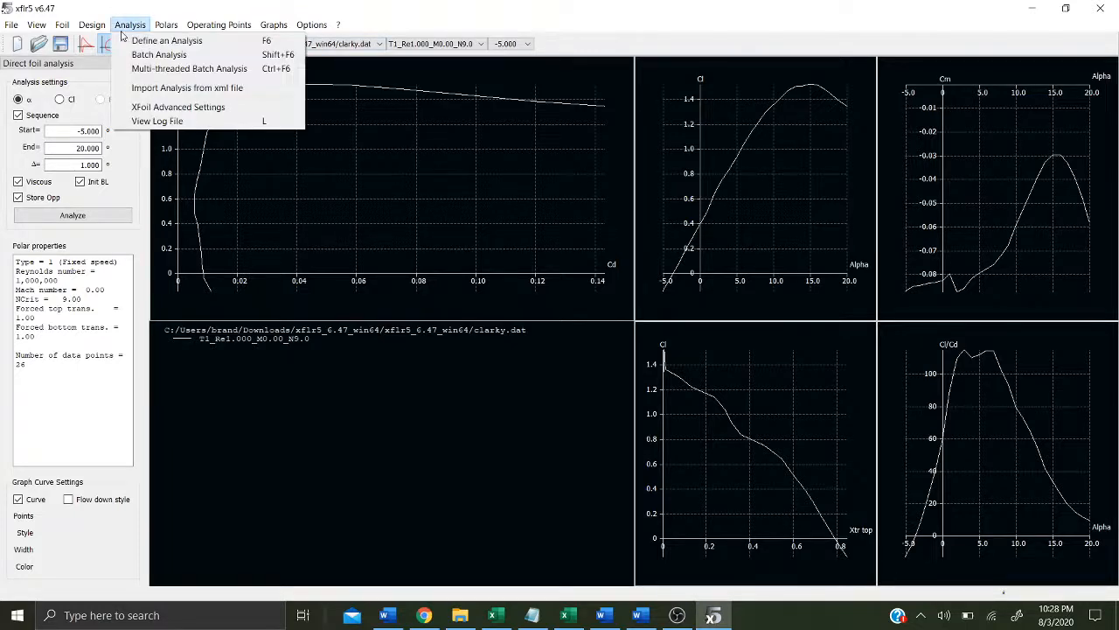
pyautogui.click(148, 54)
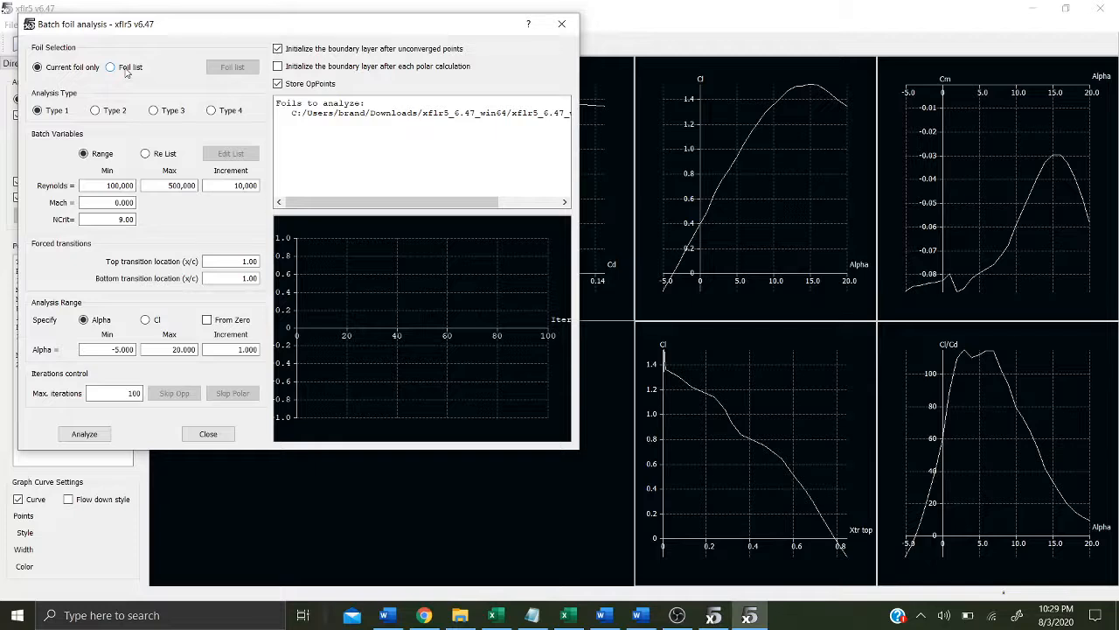
pyautogui.click(118, 349)
pyautogui.click(85, 434)
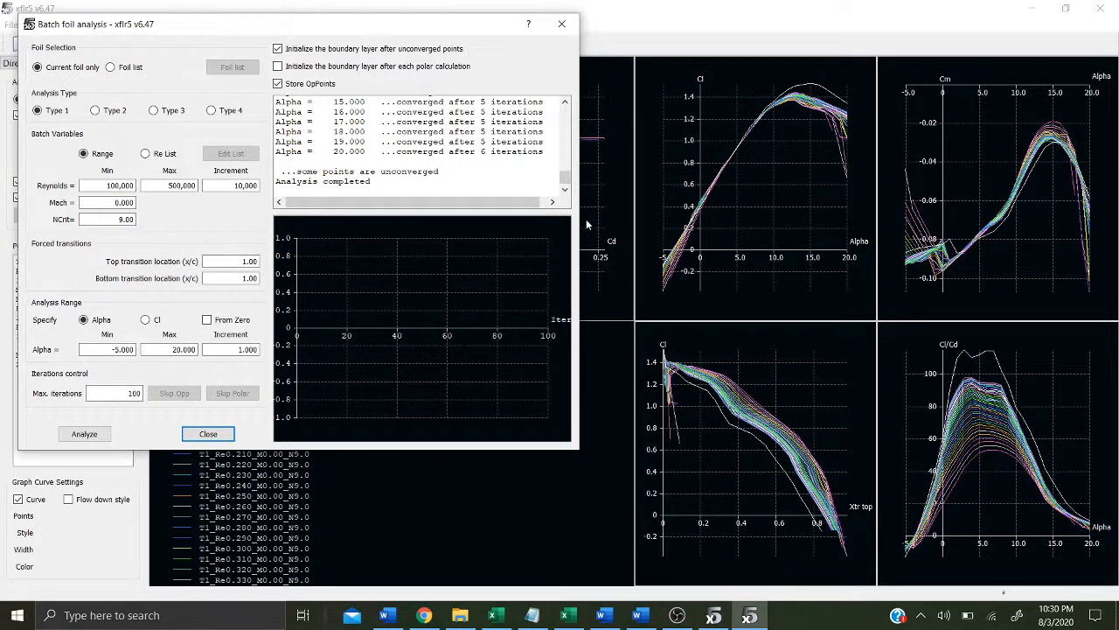
pyautogui.click(208, 435)
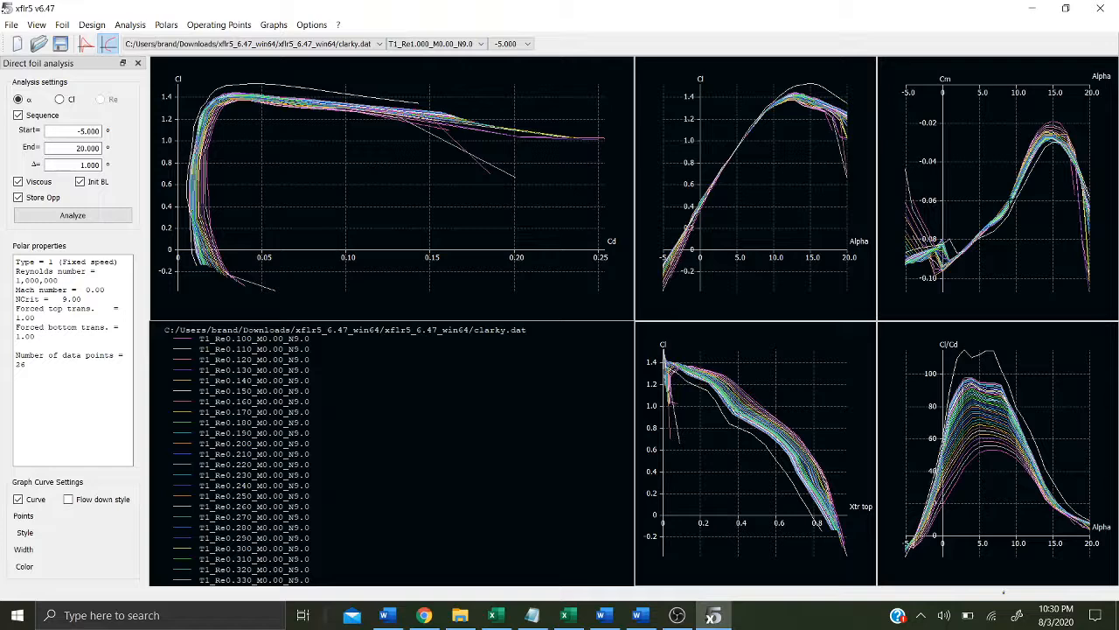
# Step: Switch to the Wing and Plane Design module
pyautogui.click(132, 26)
pyautogui.moveTo(168, 26)
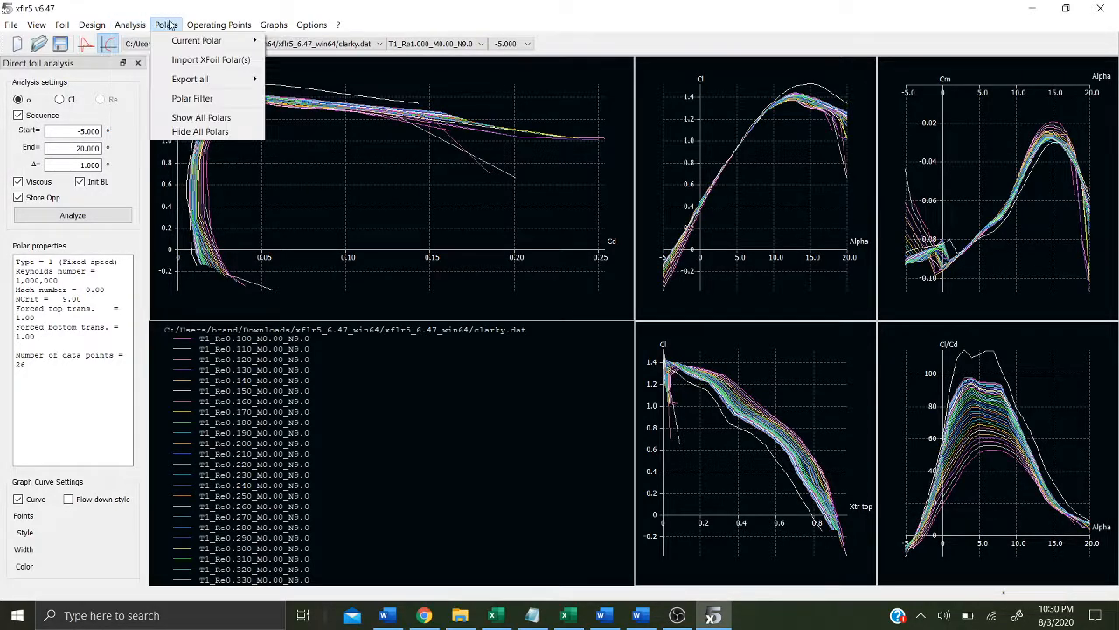
pyautogui.moveTo(11, 24)
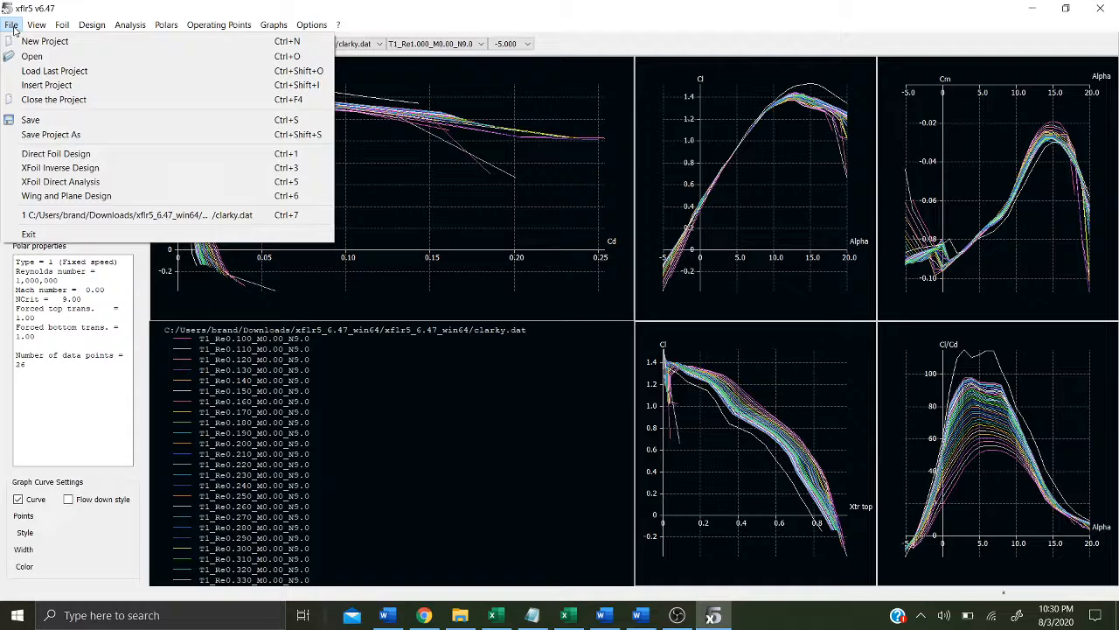
pyautogui.click(67, 196)
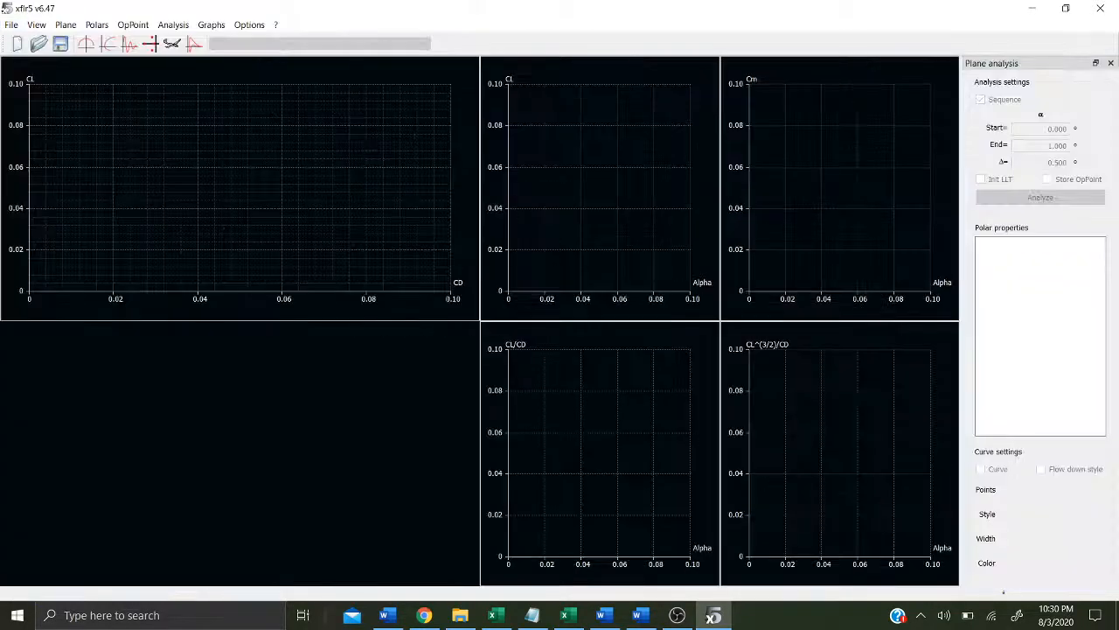
# Step: Define a new plane named AR4 with the elevator and fin removed
pyautogui.click(66, 25)
pyautogui.click(79, 41)
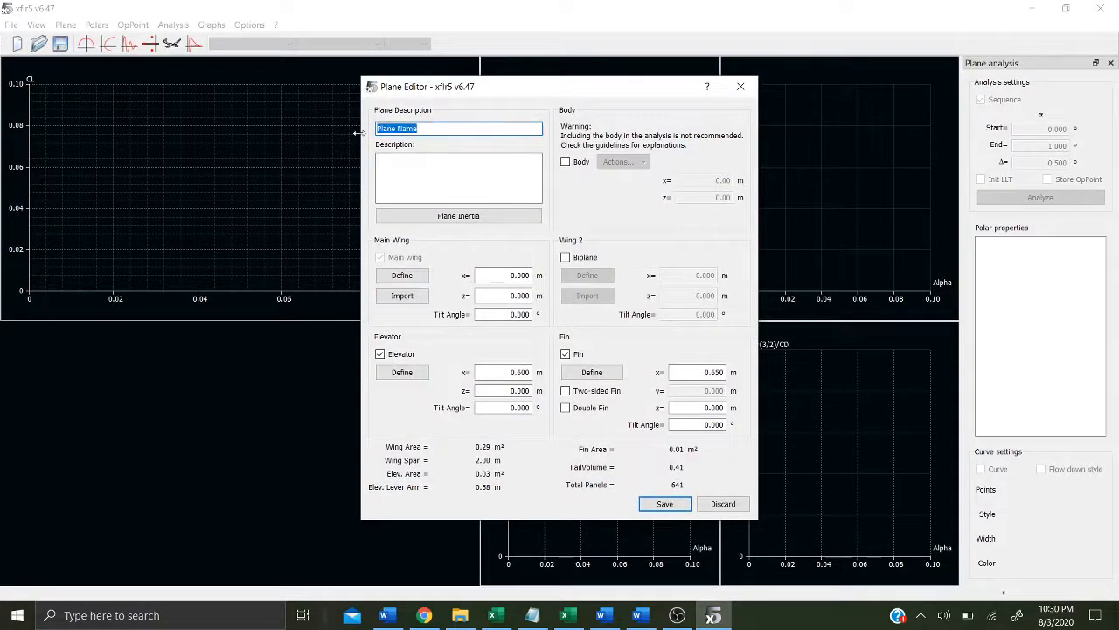
pyautogui.write('AR4')
pyautogui.click(409, 353)
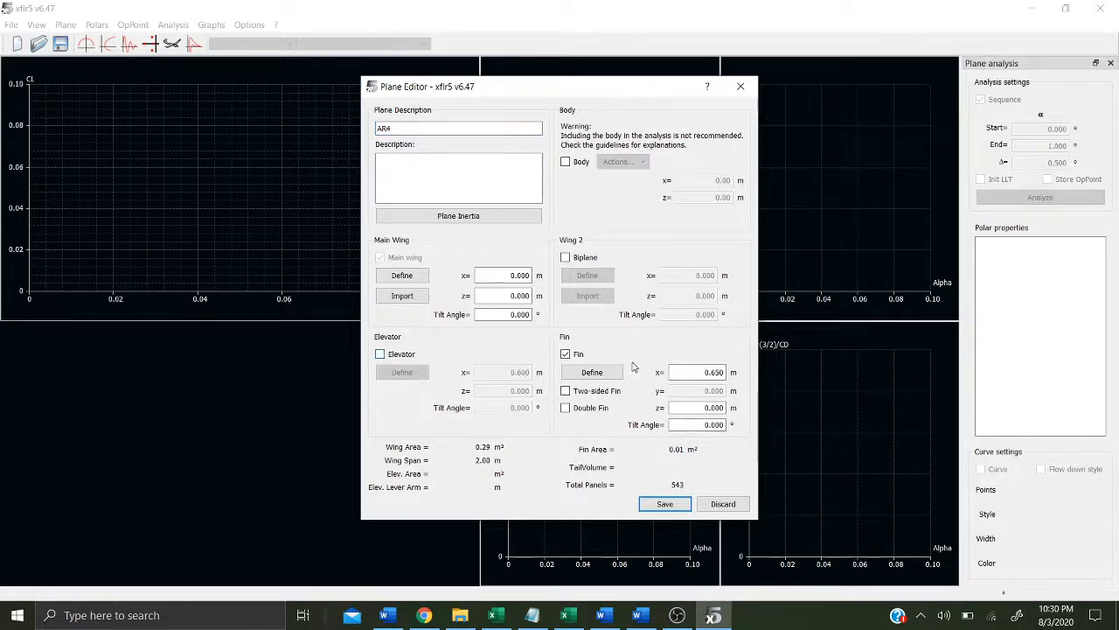
pyautogui.click(582, 355)
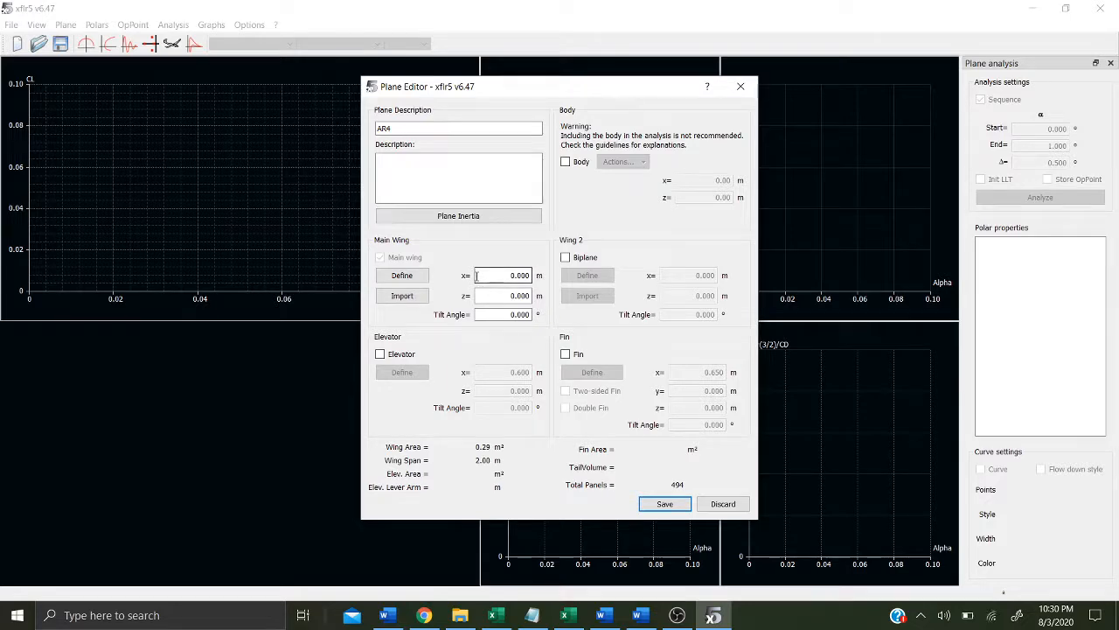
# Step: Edit the main wing, setting root and tip chords to 0.5 m and the tip offset to 0
pyautogui.click(420, 275)
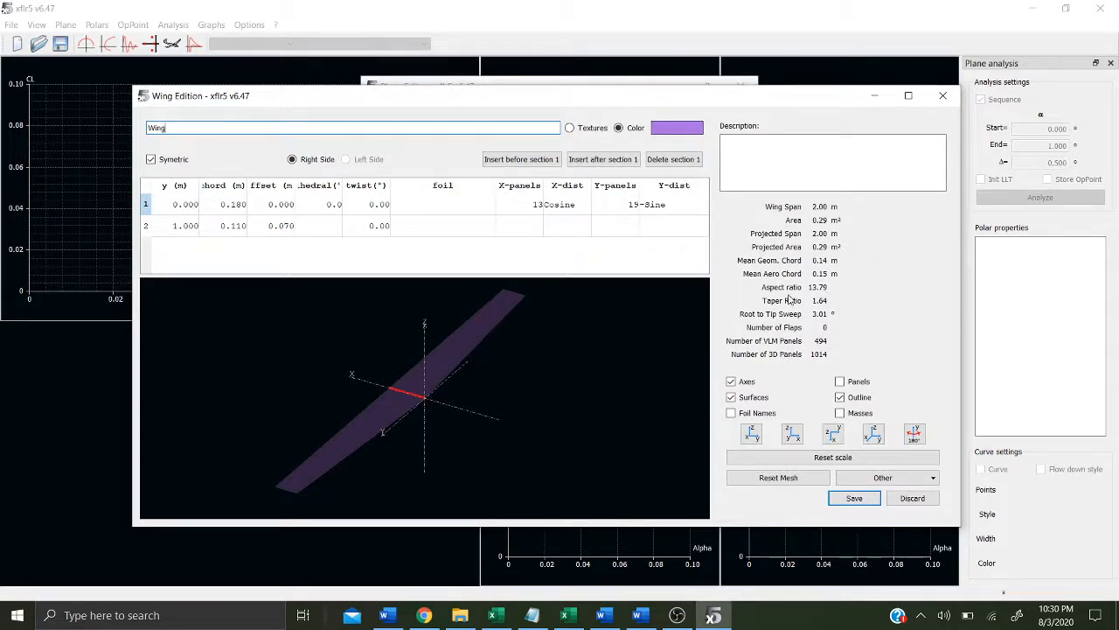
pyautogui.doubleClick(219, 205)
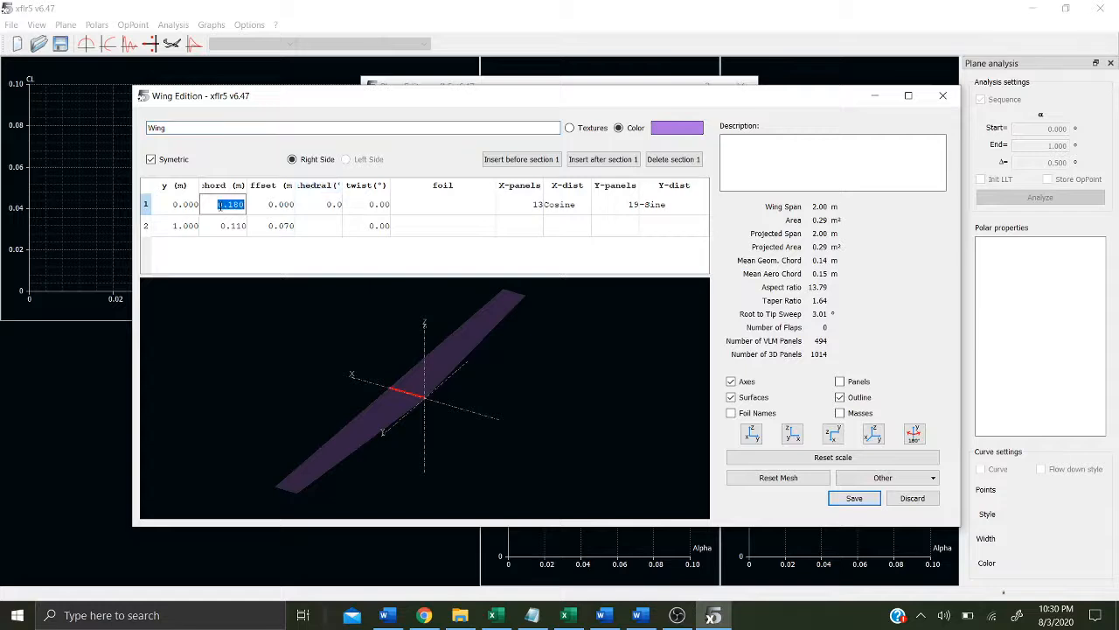
pyautogui.write('0.5')
pyautogui.doubleClick(238, 226)
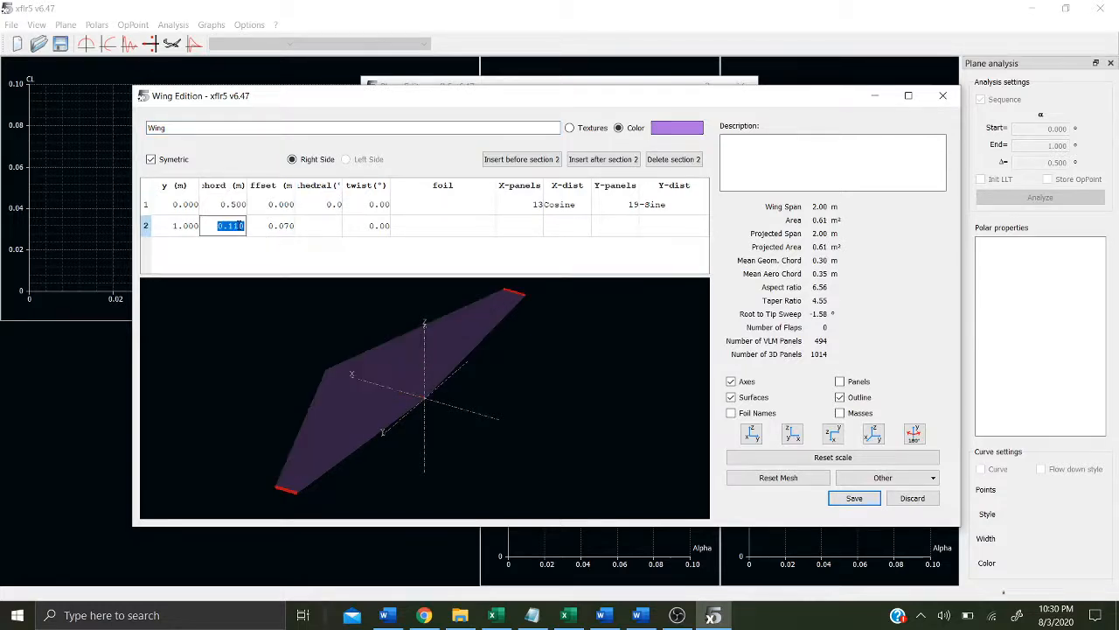
pyautogui.write('0.5')
pyautogui.press('Return')
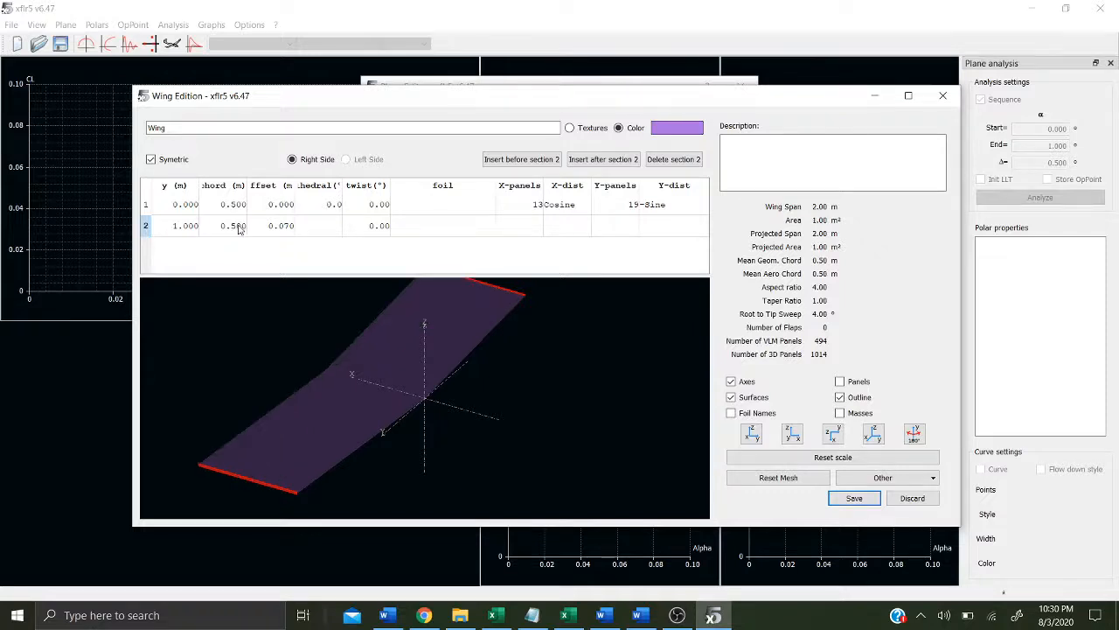
pyautogui.doubleClick(280, 226)
pyautogui.write('0')
pyautogui.press('Return')
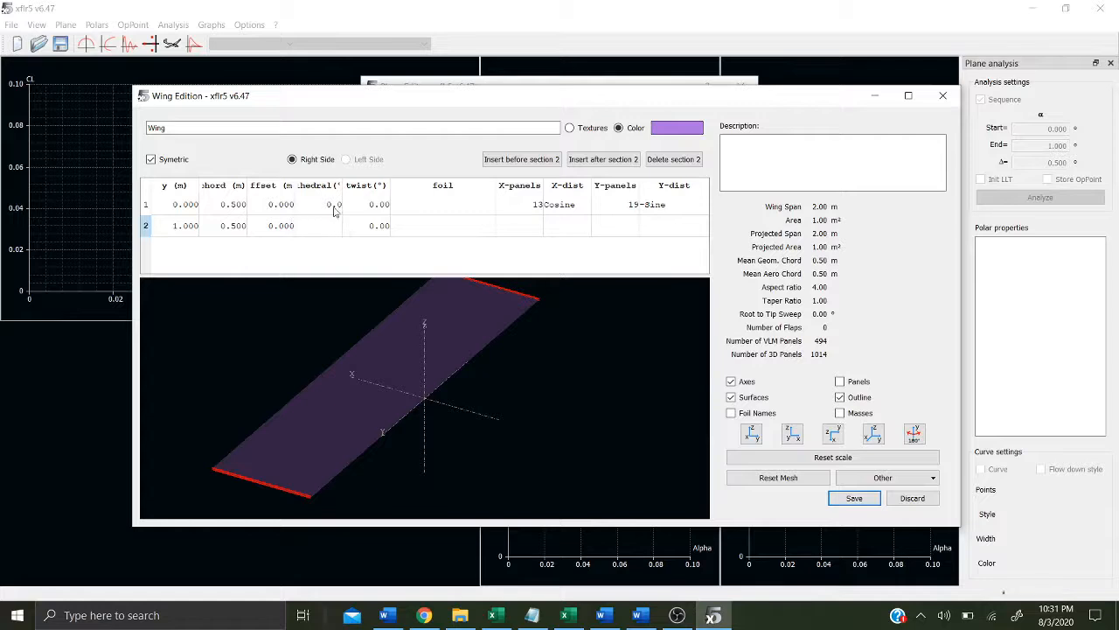
# Step: Assign the clarky foil to both wing sections and save the wing
pyautogui.doubleClick(457, 210)
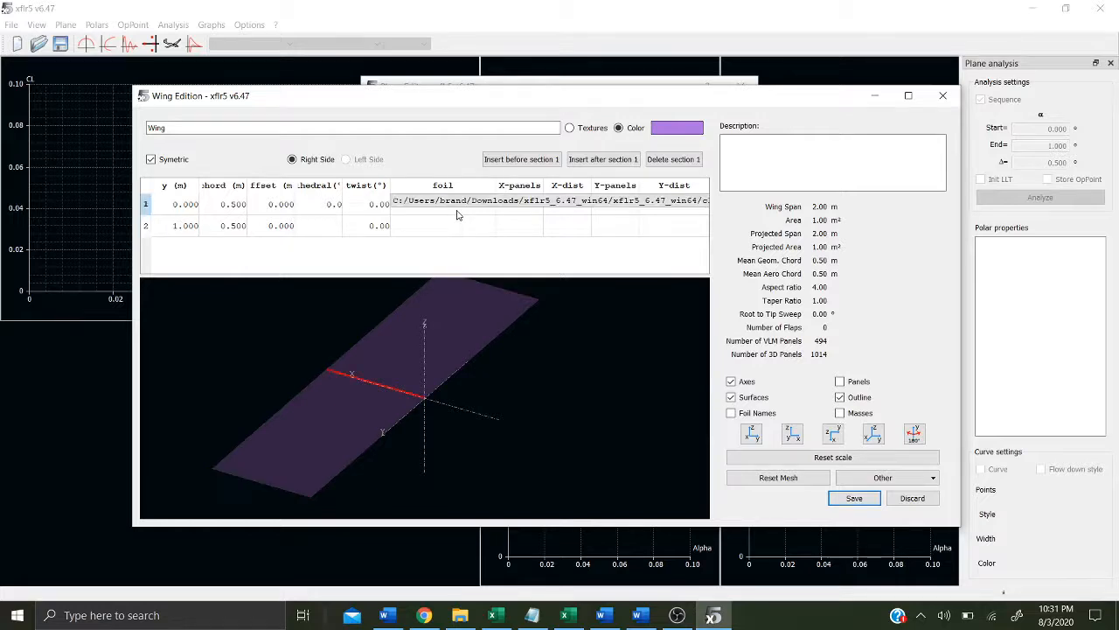
pyautogui.doubleClick(460, 224)
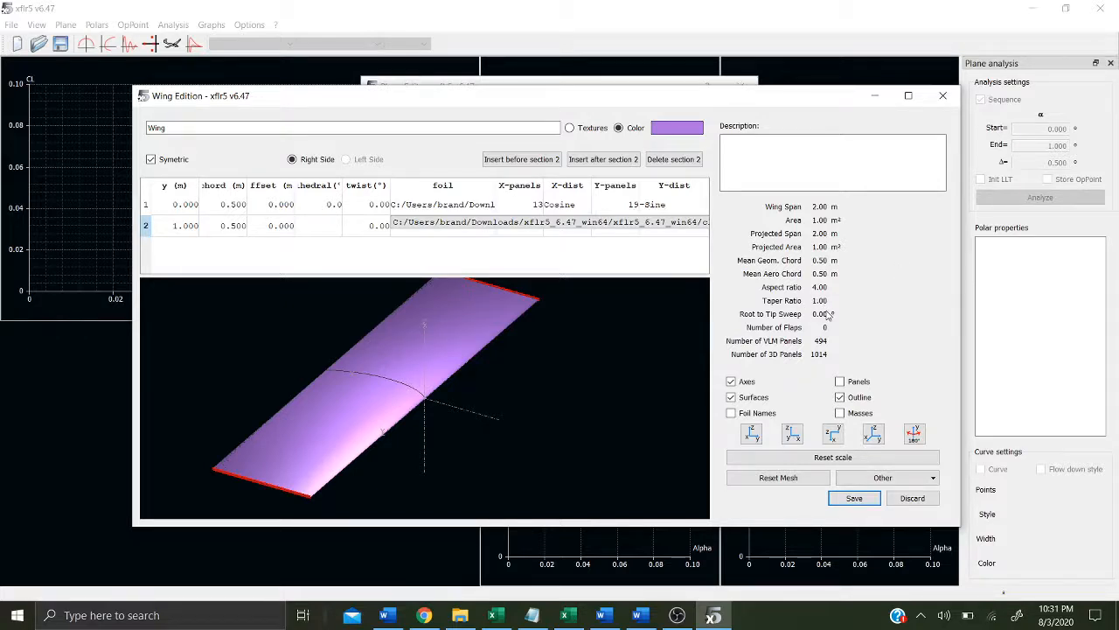
pyautogui.click(853, 501)
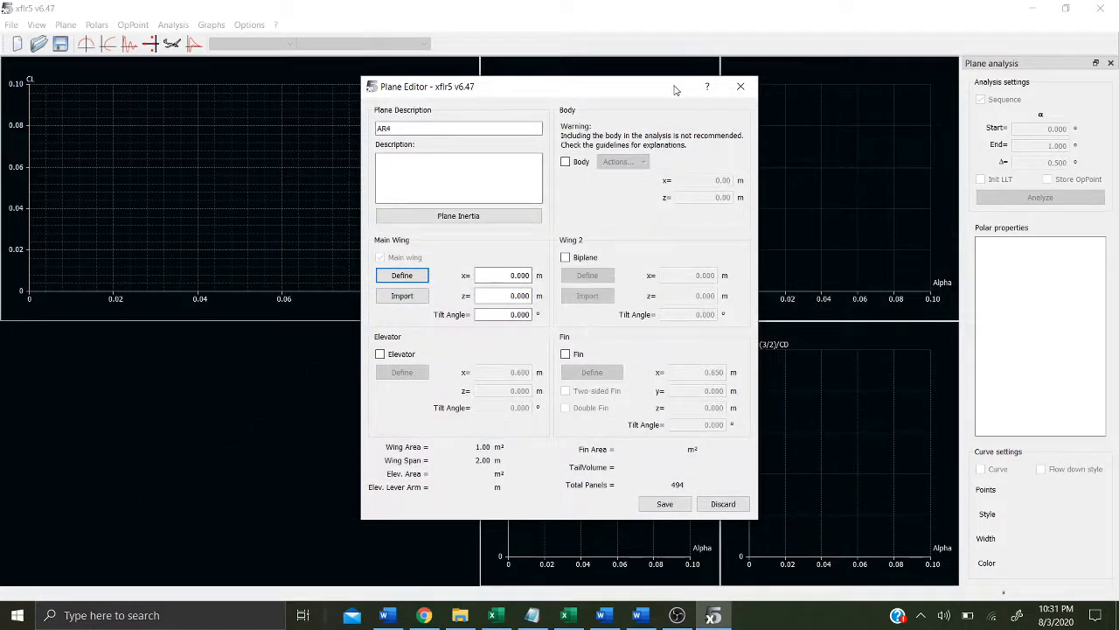
# Step: Save the AR4 plane and show it in the 3D view
pyautogui.moveTo(675, 90); pyautogui.dragTo(663, 93)
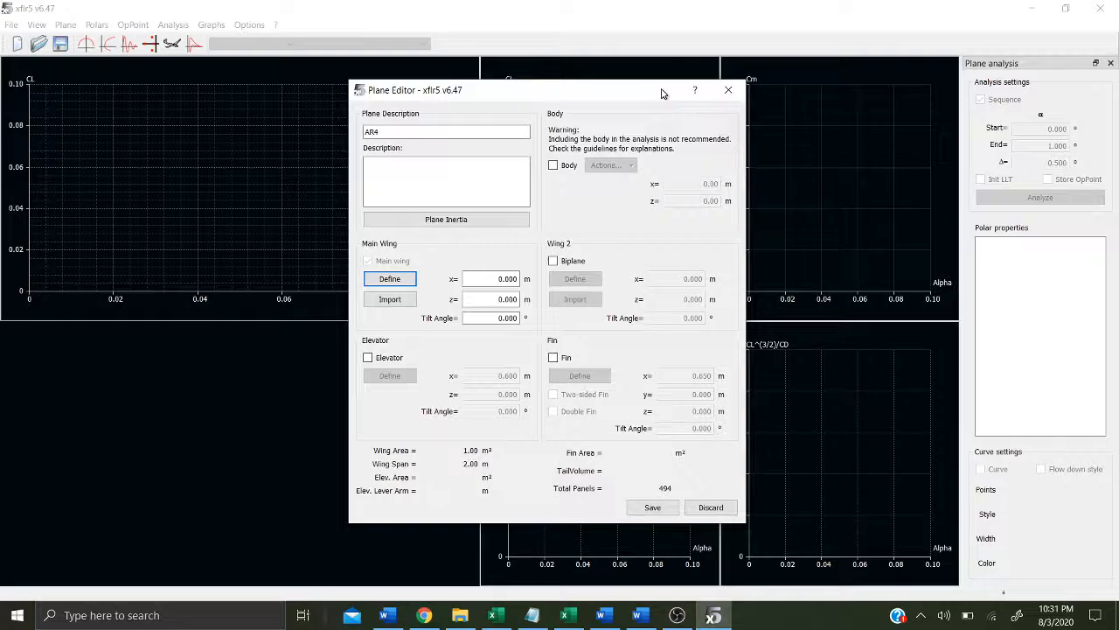
pyautogui.click(651, 508)
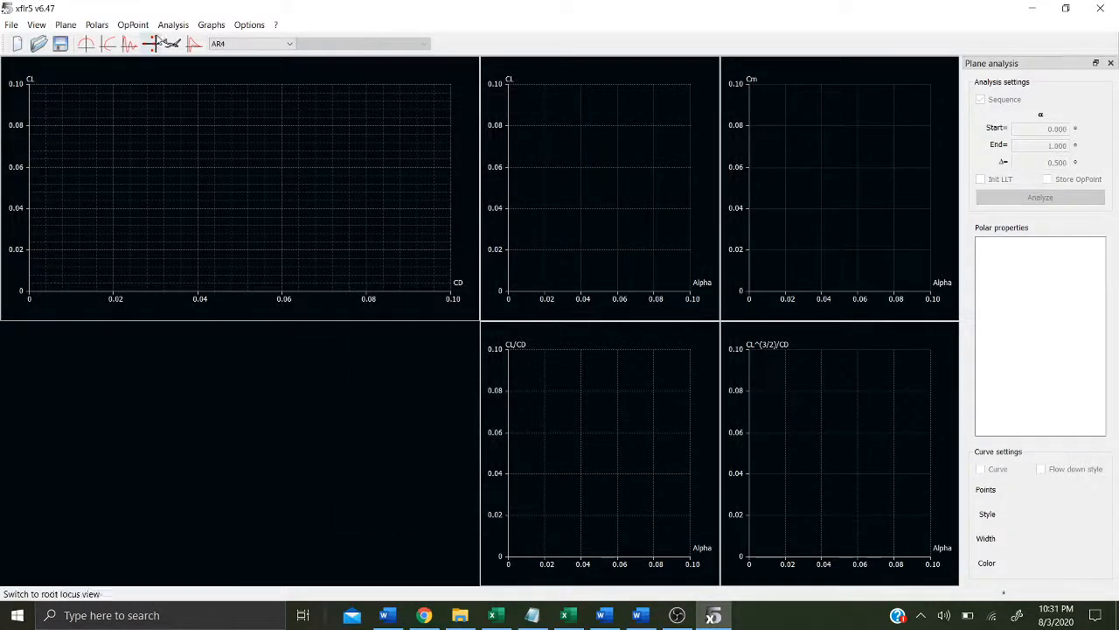
pyautogui.click(173, 45)
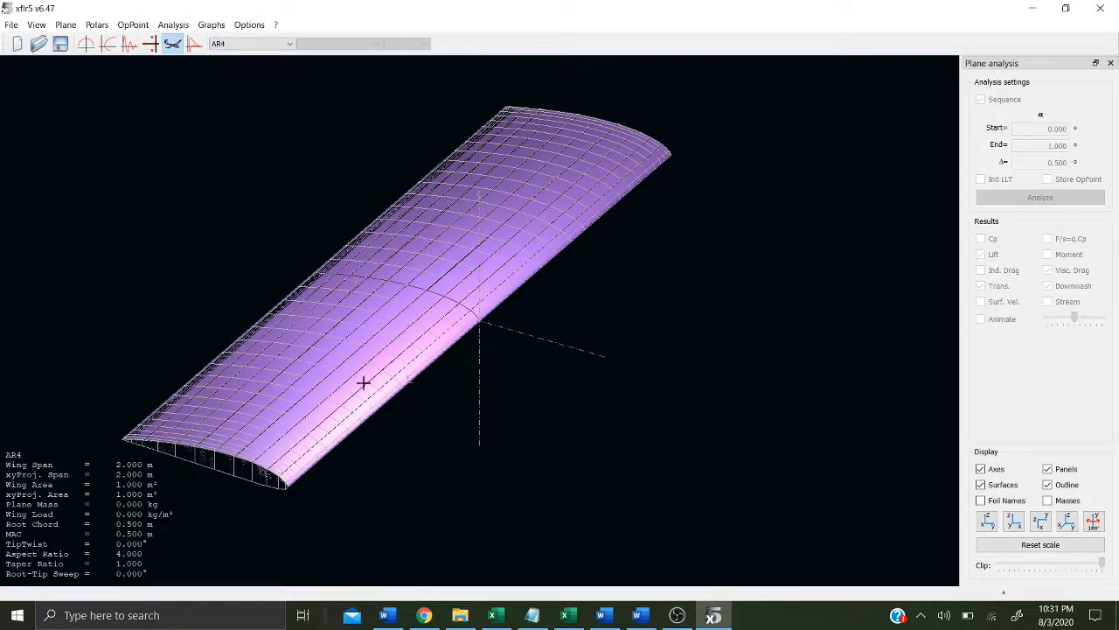
pyautogui.scroll(5, 408, 379)
pyautogui.scroll(-6, 408, 378)
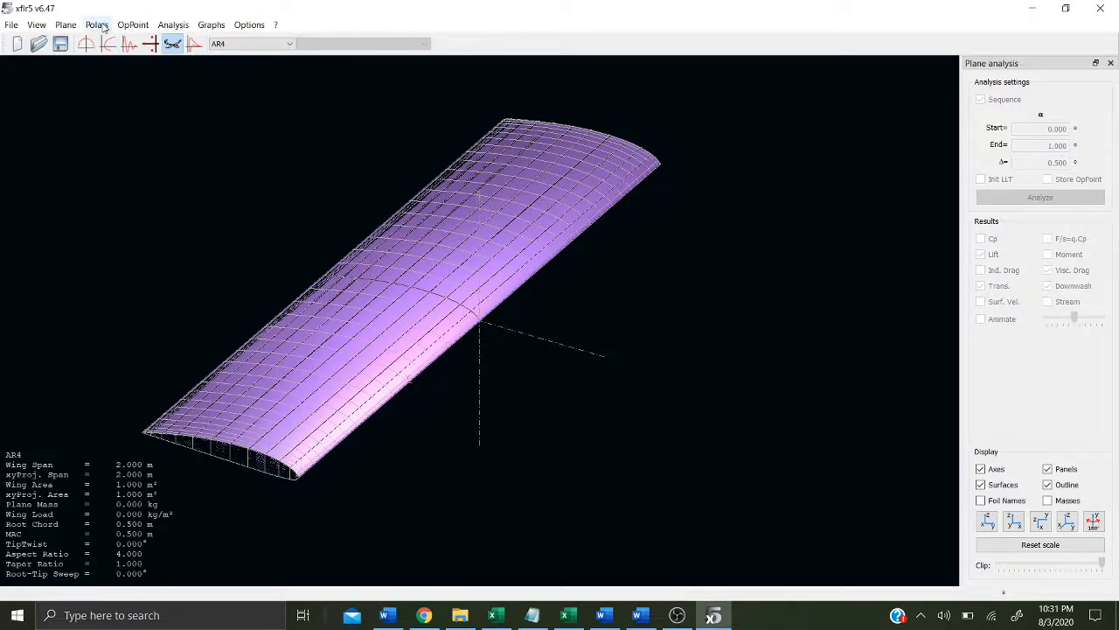
# Step: Define a new Type 1 fixed-speed analysis at 10 m/s using the LLT wing-only method and save it
pyautogui.click(164, 26)
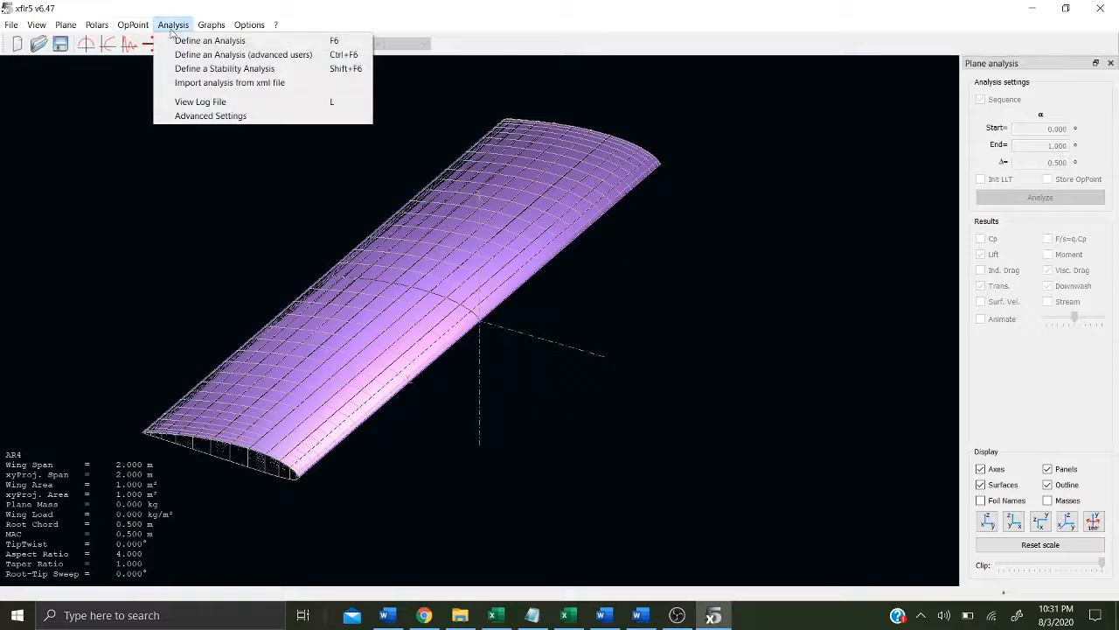
pyautogui.click(181, 41)
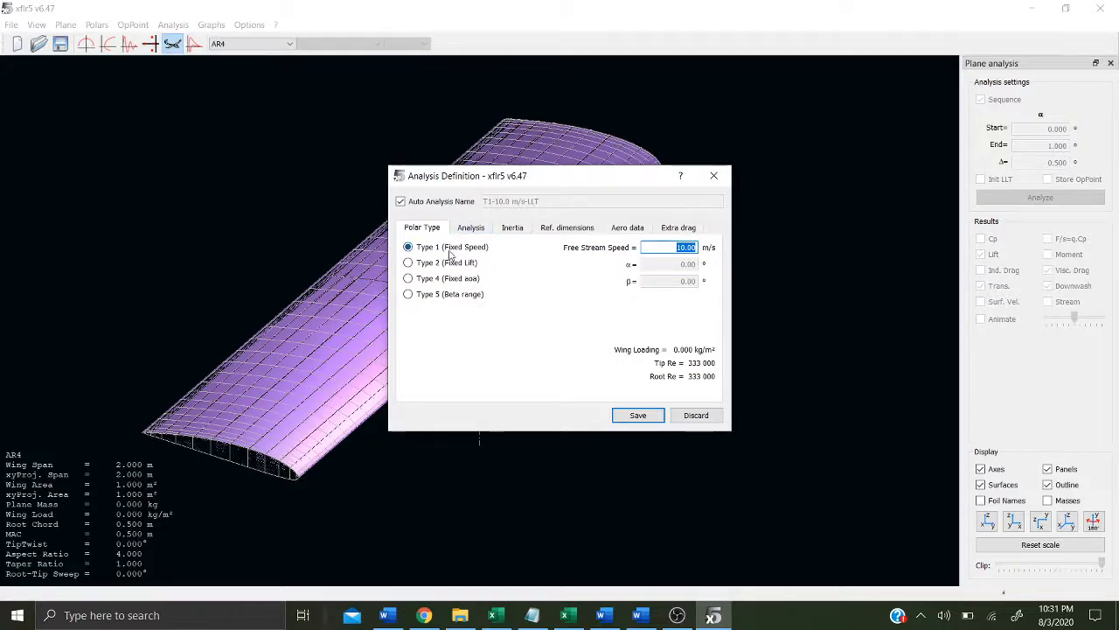
pyautogui.click(469, 229)
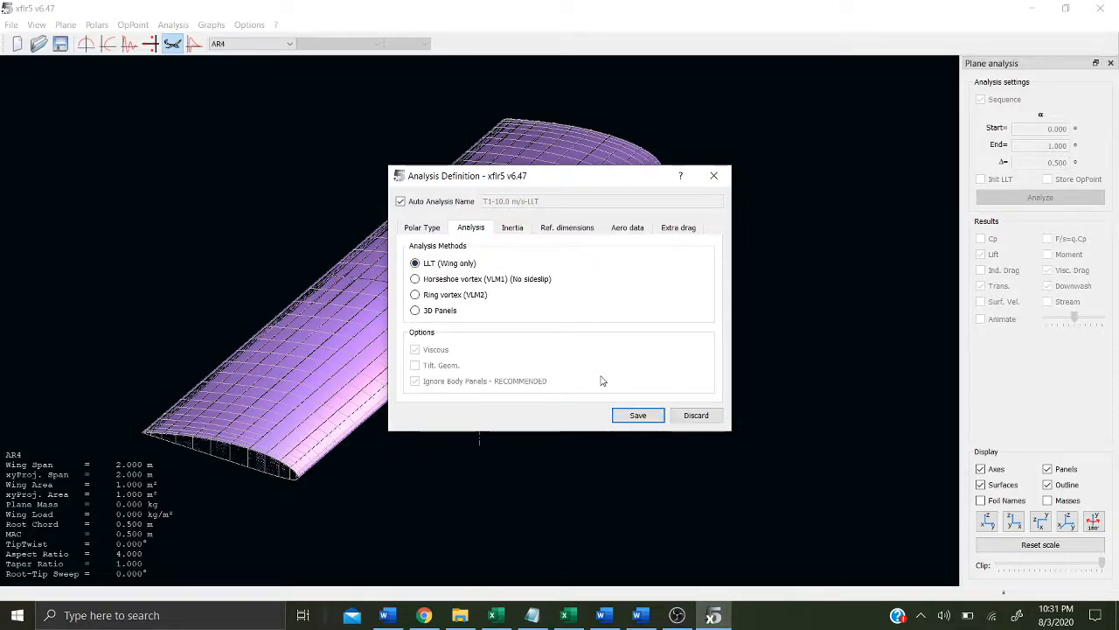
pyautogui.click(622, 416)
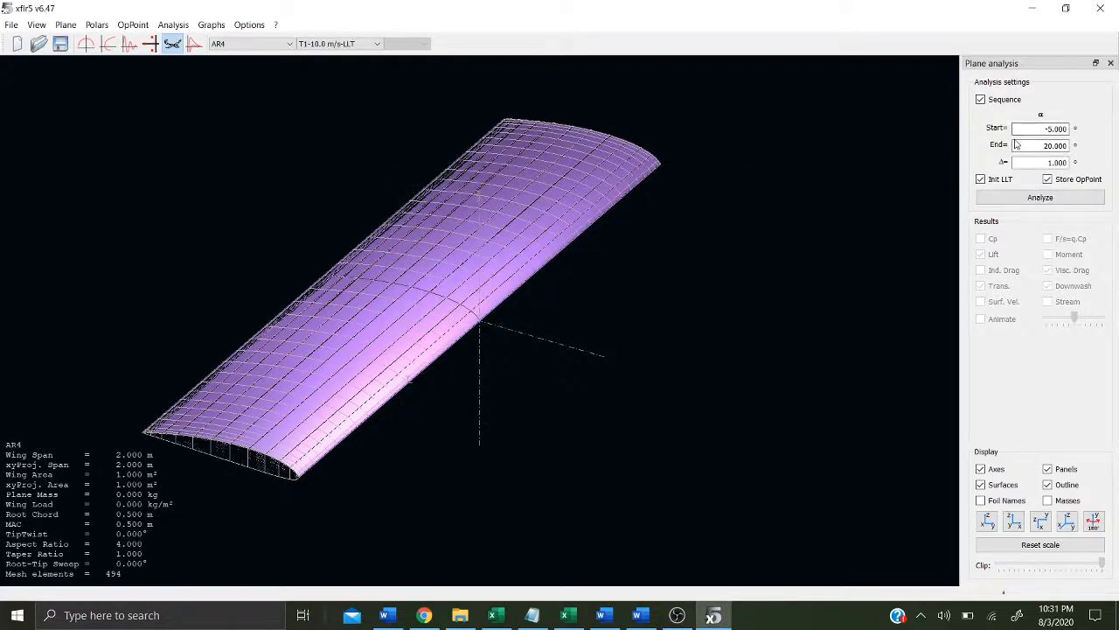
# Step: Run the sequential analysis from -5° to 20° in 1° steps with Init LLT and Store OpPoint enabled
pyautogui.click(1058, 128)
pyautogui.click(1049, 179)
pyautogui.click(1040, 197)
# Step: Examine the wing's lift distribution from the standard and 3D viewpoints
pyautogui.scroll(2, 377, 399)
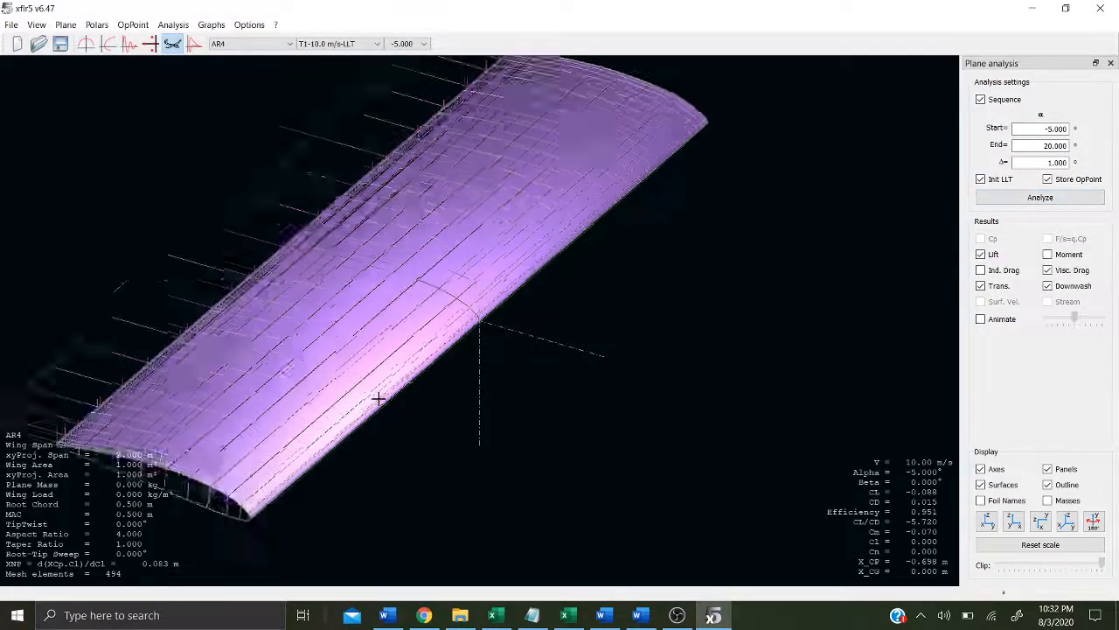
pyautogui.scroll(4, 378, 399)
pyautogui.scroll(-8, 377, 398)
pyautogui.moveTo(378, 399); pyautogui.dragTo(491, 391)
pyautogui.moveTo(768, 447); pyautogui.dragTo(768, 421)
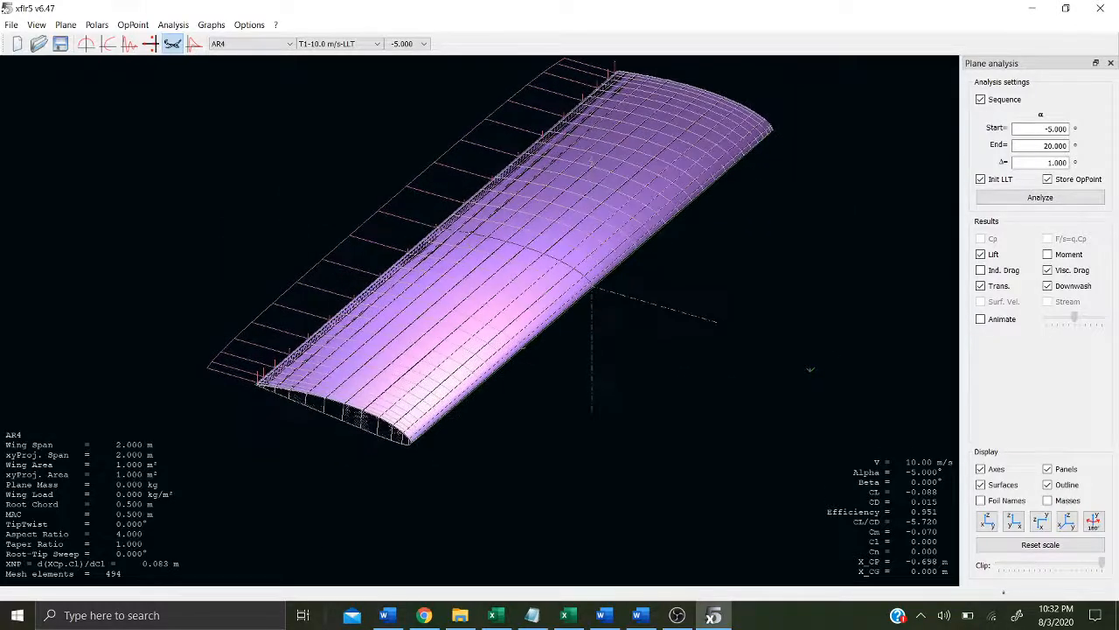
pyautogui.click(1013, 522)
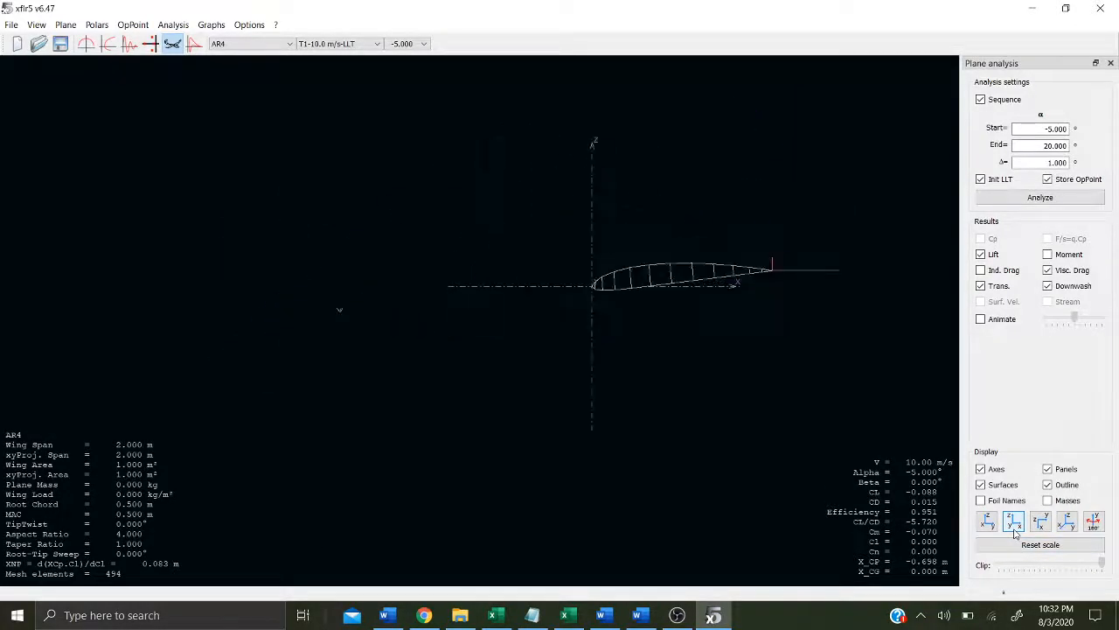
pyautogui.click(1040, 522)
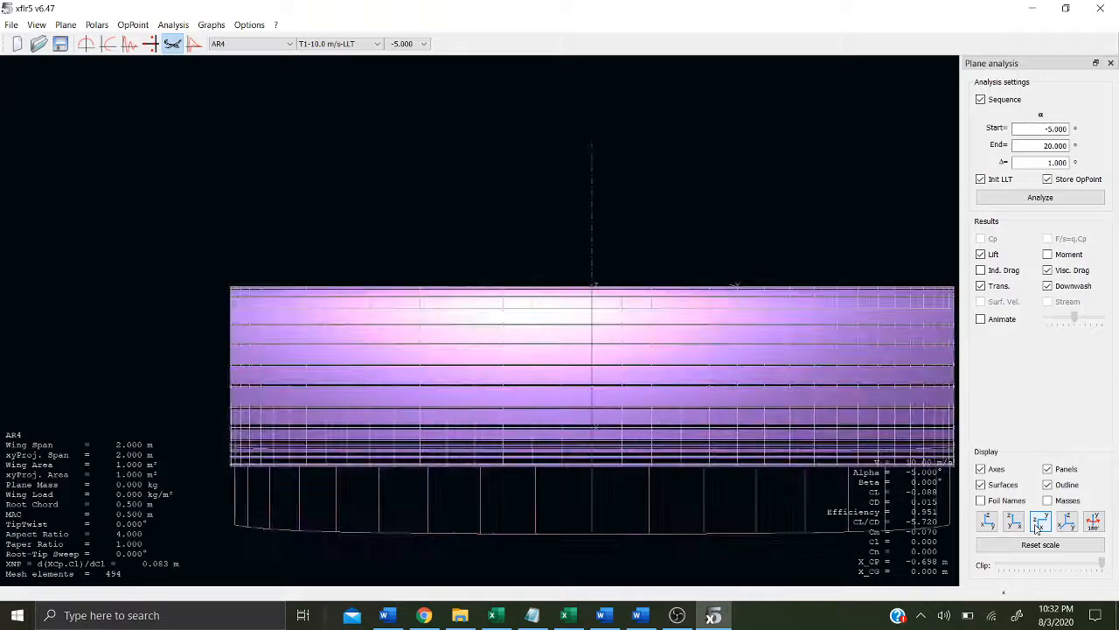
pyautogui.click(1093, 522)
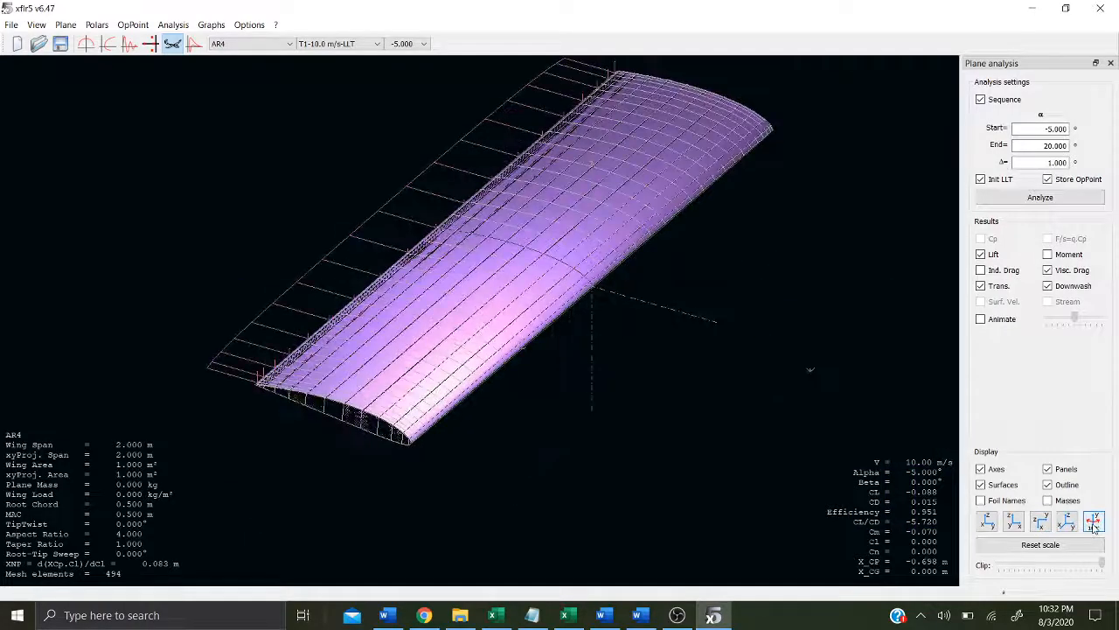
pyautogui.click(1094, 526)
pyautogui.click(1068, 524)
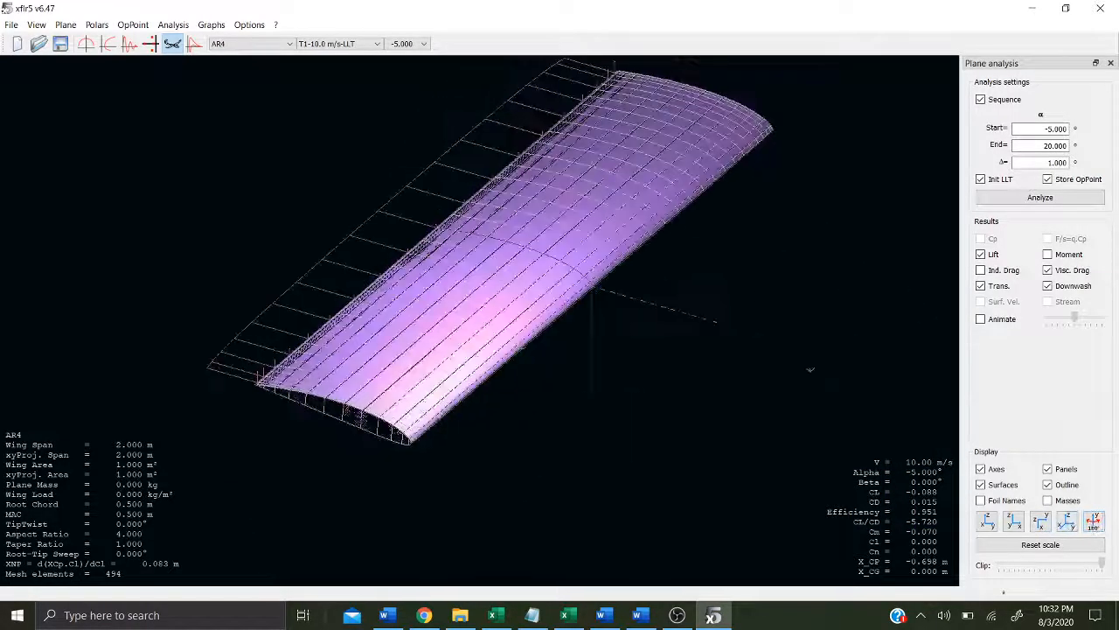
pyautogui.moveTo(598, 428); pyautogui.dragTo(629, 453)
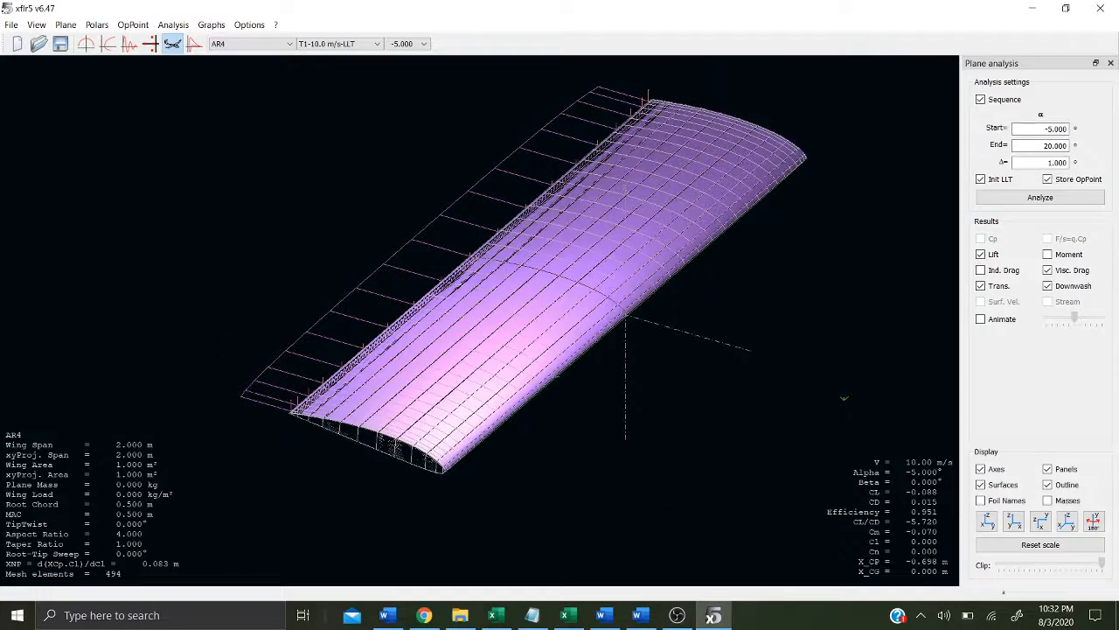
# Step: Toggle the induced and viscous drag displays on the wing on and off to compare them
pyautogui.click(1014, 272)
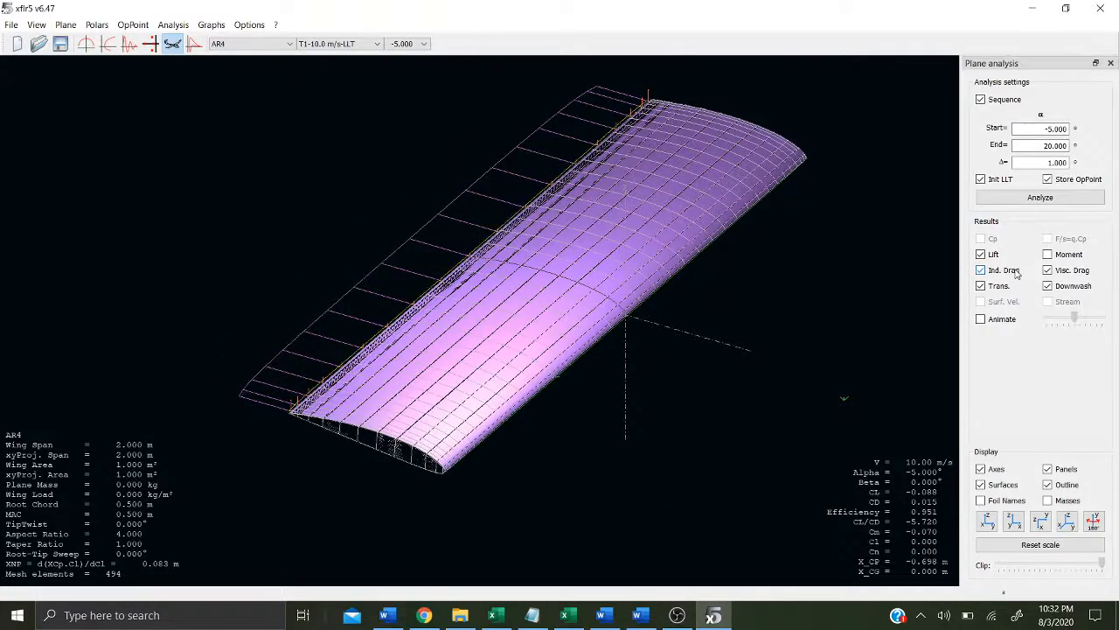
pyautogui.click(1016, 272)
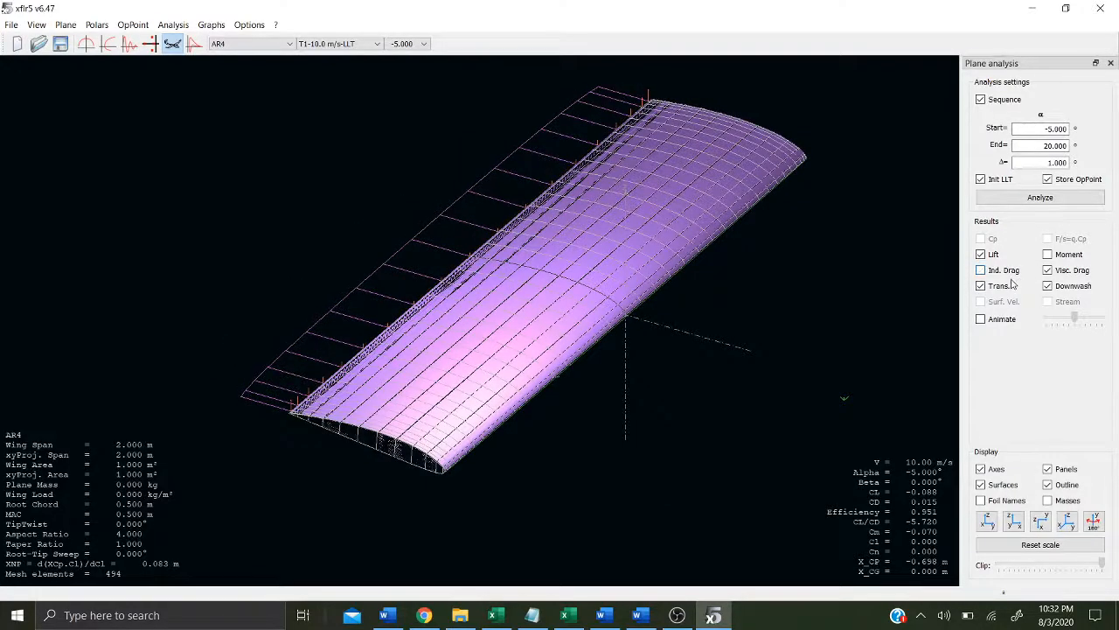
pyautogui.click(1077, 271)
pyautogui.click(1077, 272)
# Step: Animate the wing results through the angle-of-attack range, adjusting the animation speed and viewing the wing from the front
pyautogui.click(981, 319)
pyautogui.moveTo(1069, 317); pyautogui.dragTo(1093, 318)
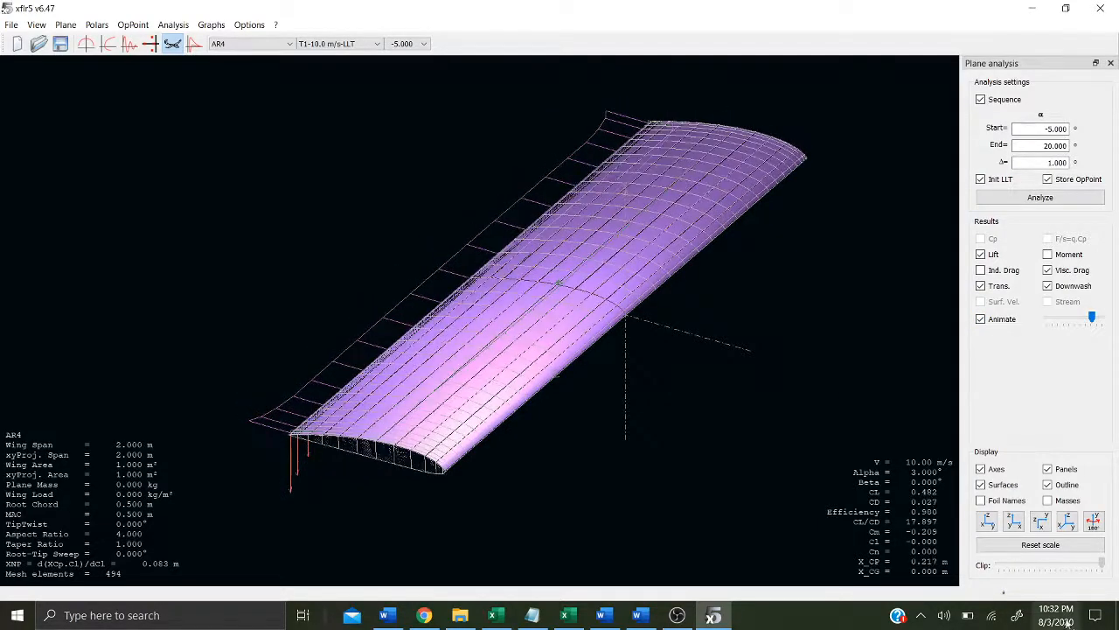
pyautogui.click(986, 523)
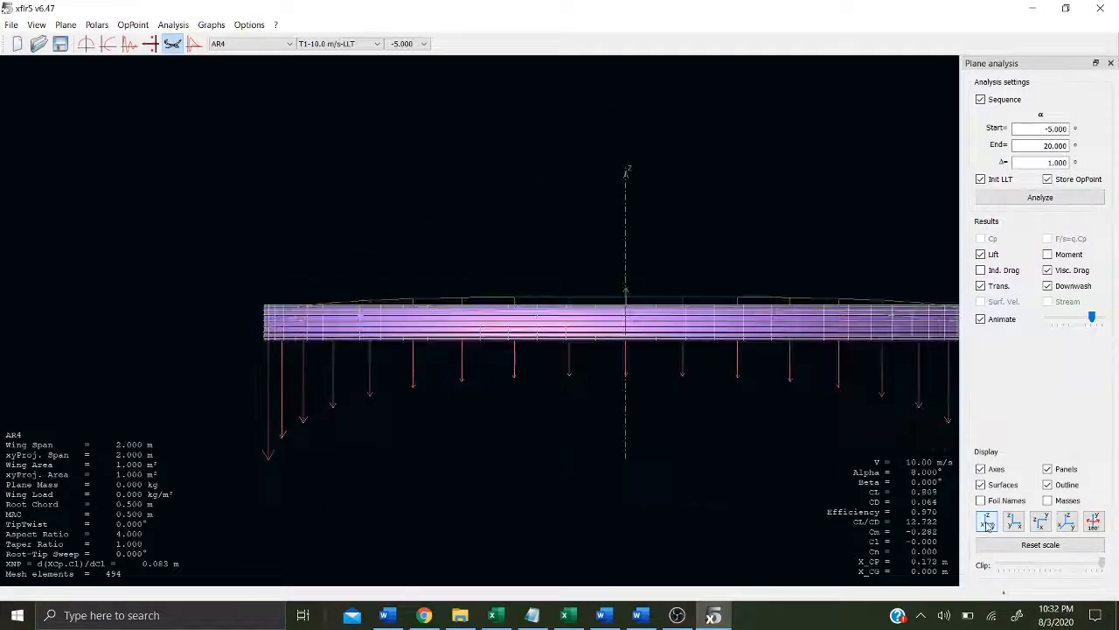
pyautogui.click(1070, 289)
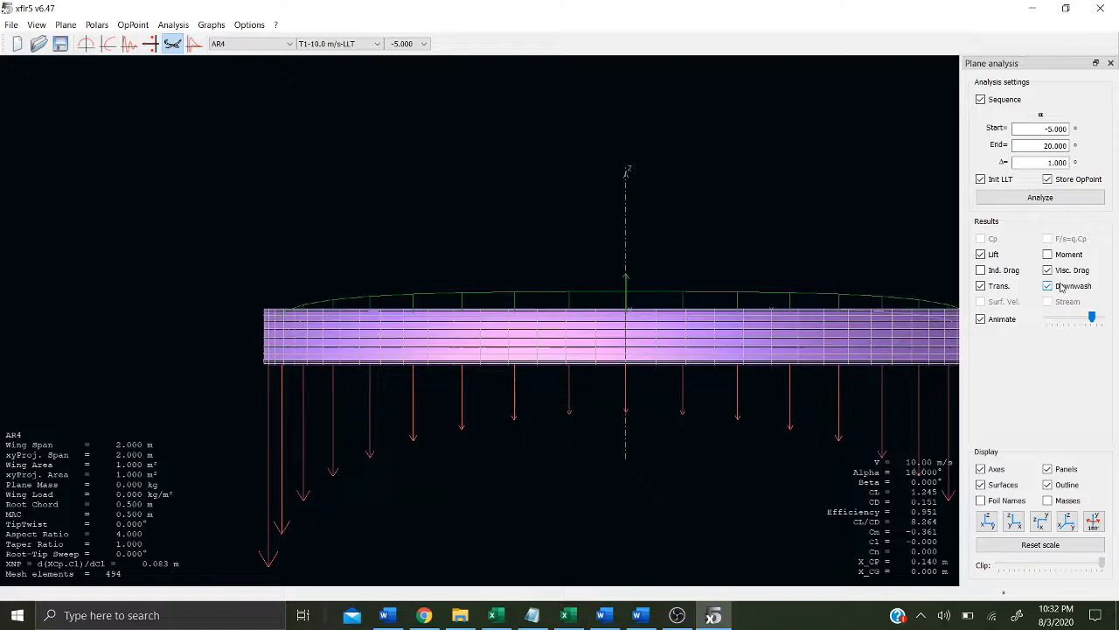
pyautogui.moveTo(1092, 317); pyautogui.dragTo(1084, 320)
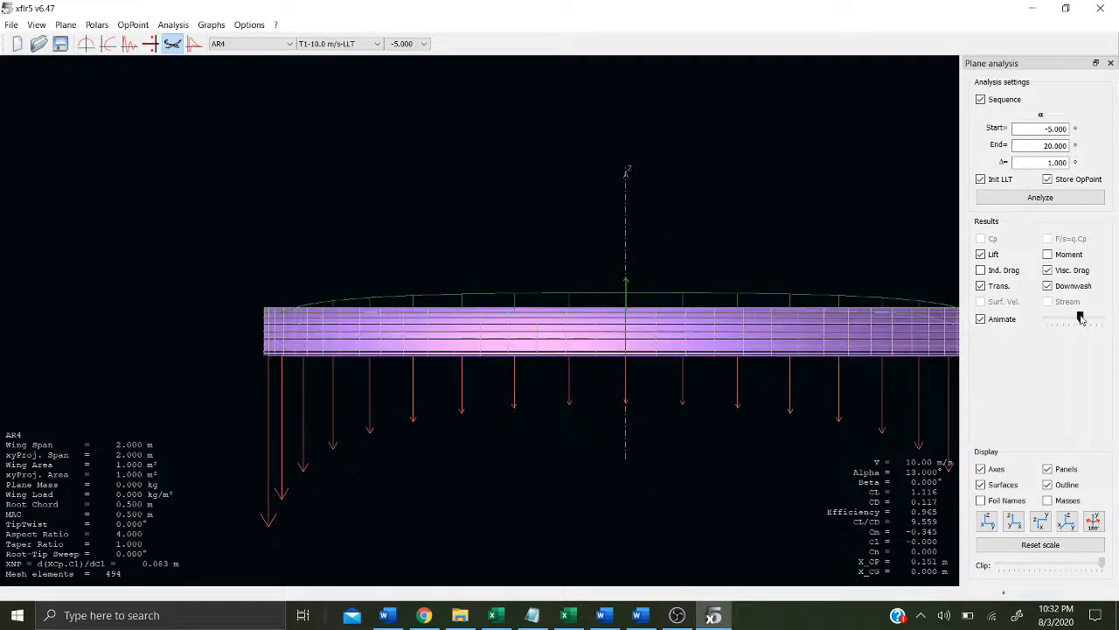
# Step: Stop the animation and switch to the polar view of the wing analysis
pyautogui.click(980, 319)
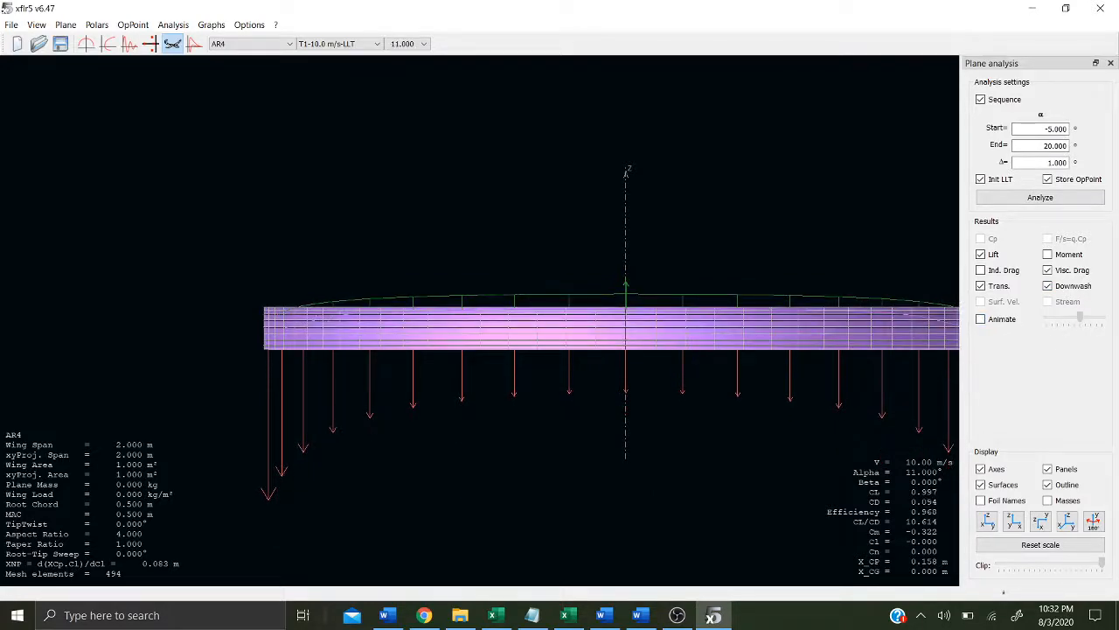
pyautogui.moveTo(653, 265); pyautogui.dragTo(399, 234)
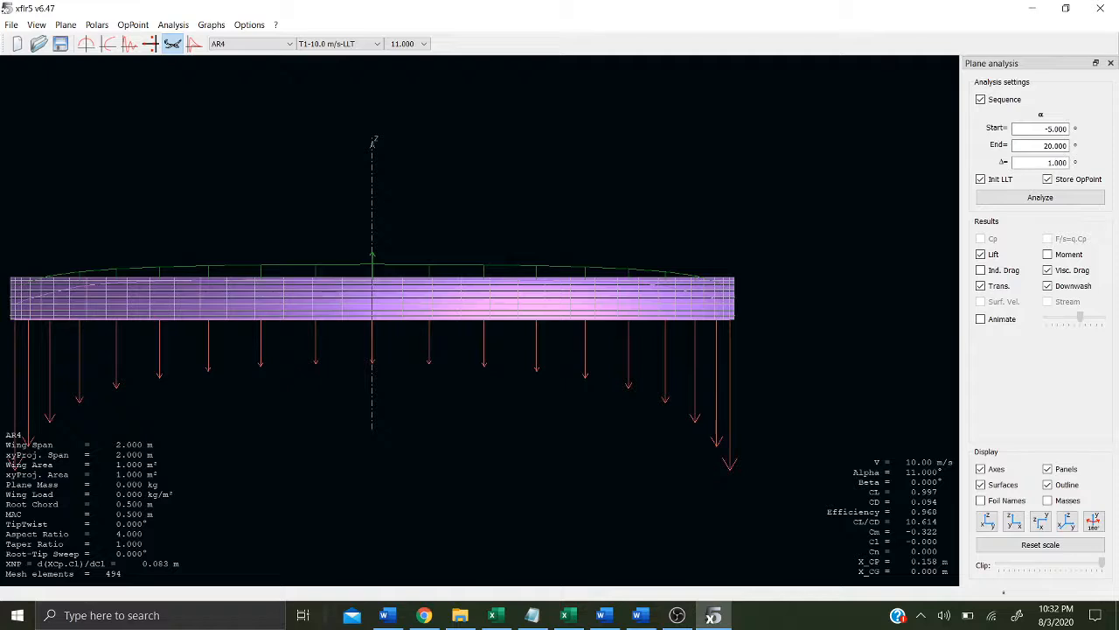
pyautogui.click(108, 45)
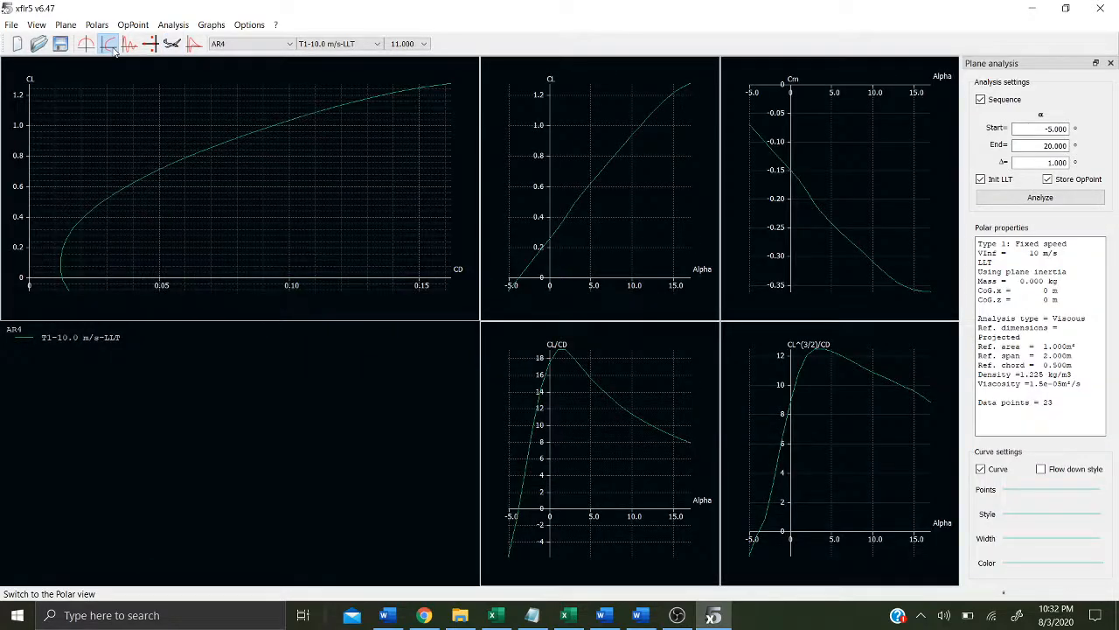